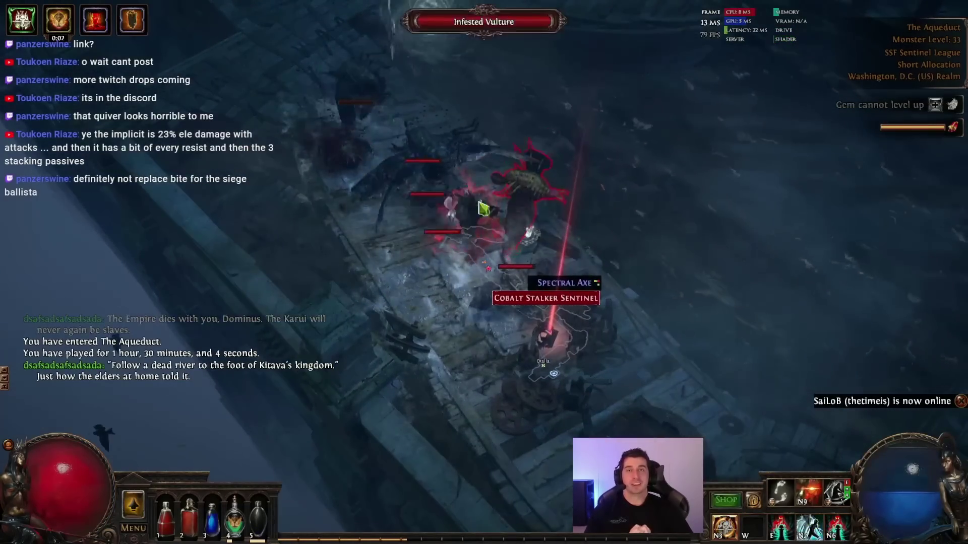
Step: Clear the monster packs along the aqueduct walkway by the stairs, using flasks 4 and 5
left_click(351, 95)
left_click(561, 276)
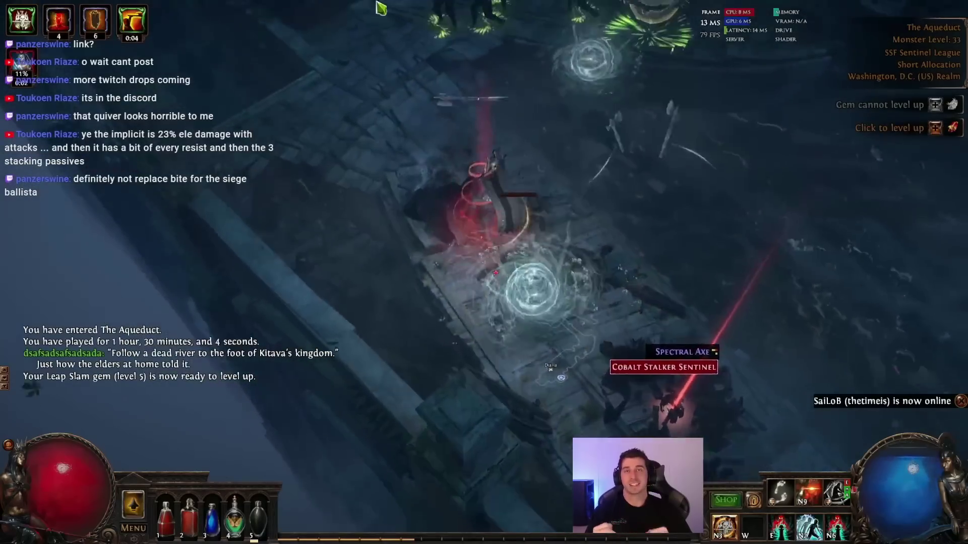
left_click(382, 8)
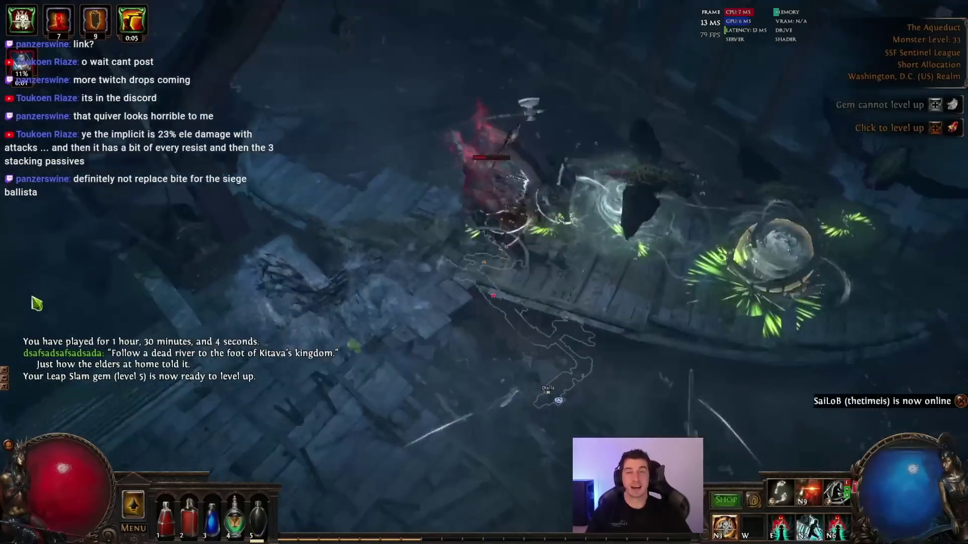
left_click(177, 264)
left_click(289, 158)
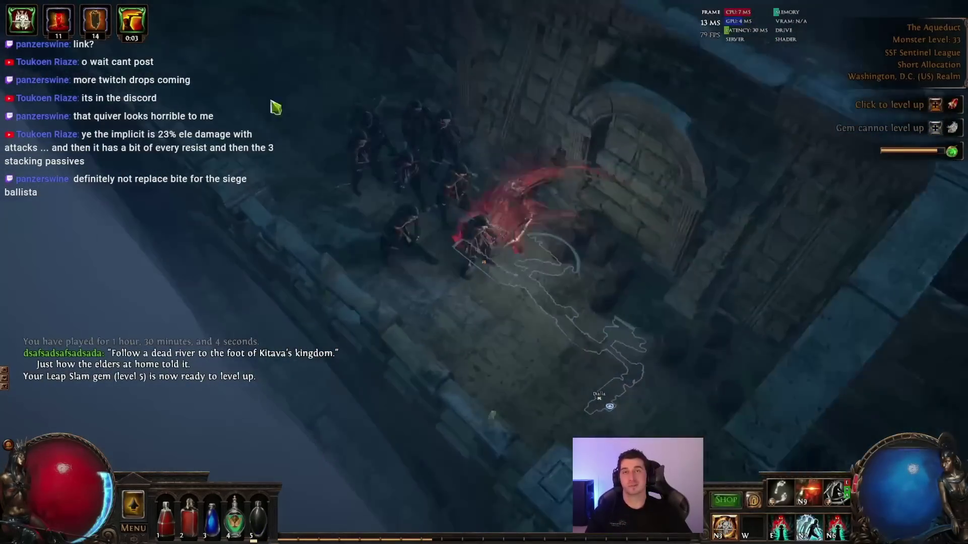
key("4")
left_click(436, 212)
left_click(440, 197)
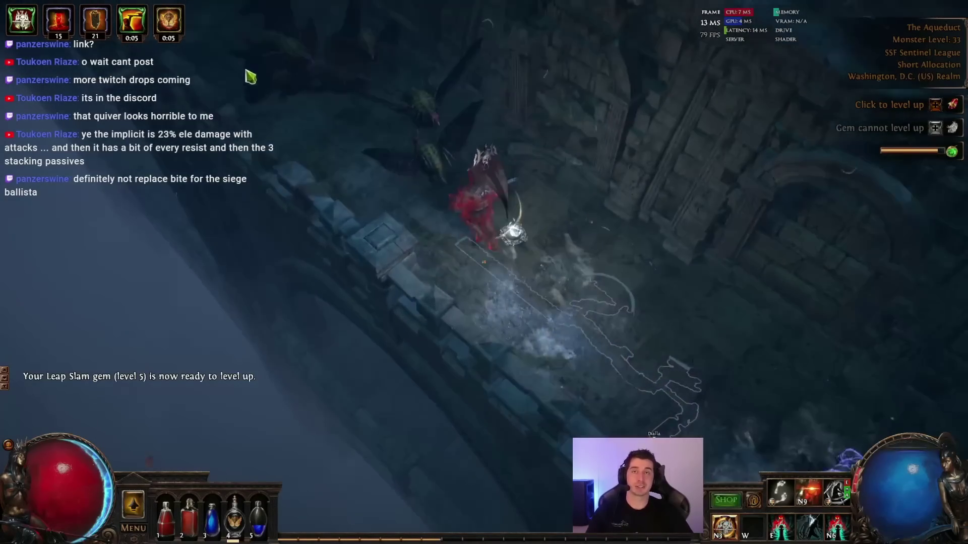
key("5")
left_click(368, 273)
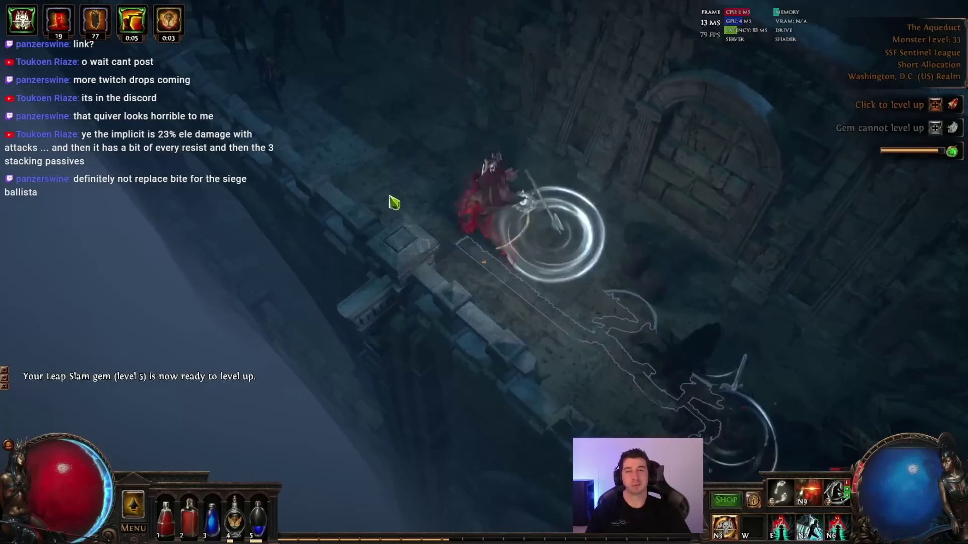
key("4")
left_click(461, 128)
left_click(435, 204)
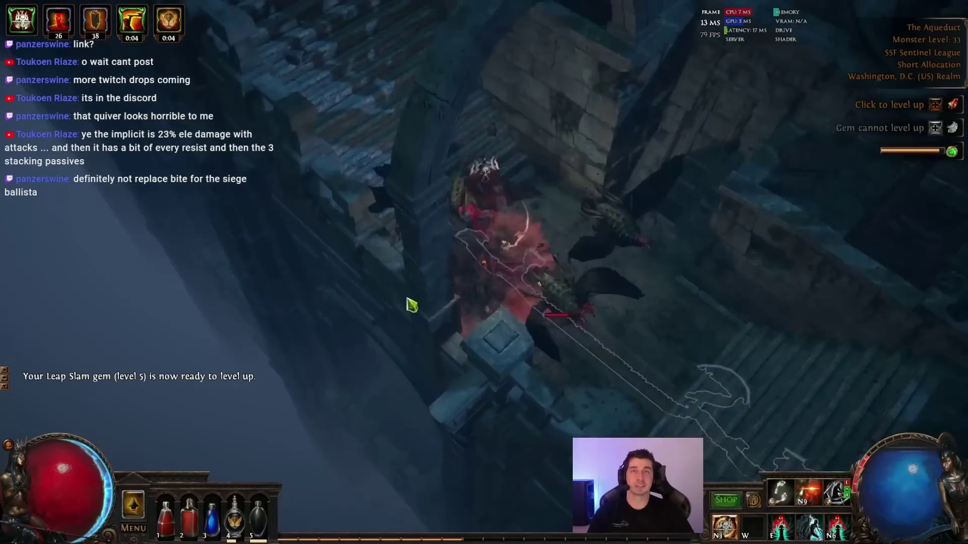
Step: Run the wooden walkway, climb the stone stairs onto the platform and clear the enemies by the arch
left_click(706, 292)
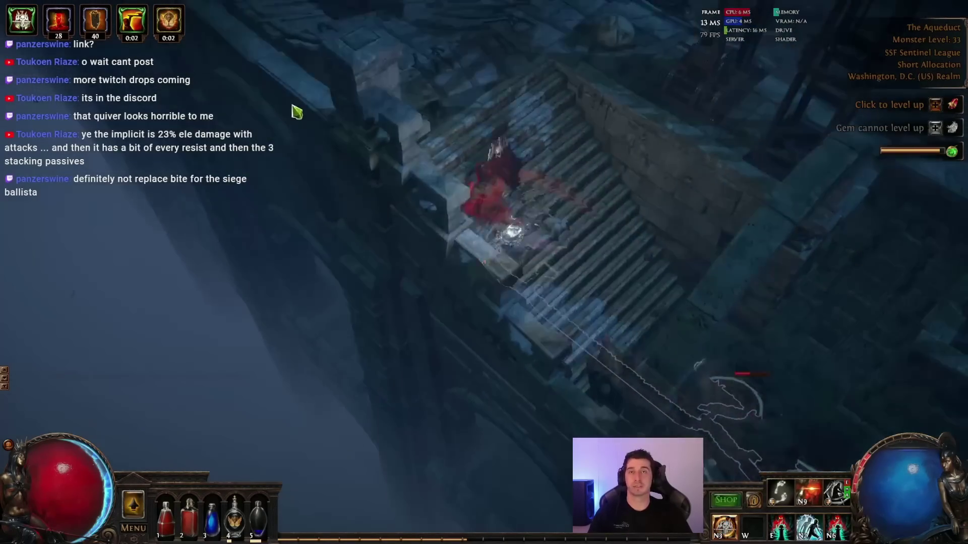
left_click(296, 112)
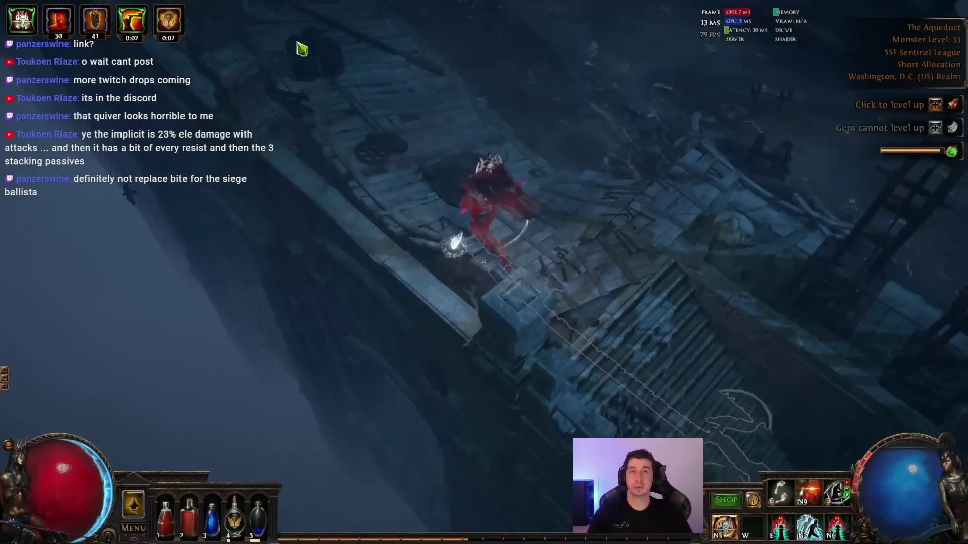
left_click(274, 86)
left_click(176, 33)
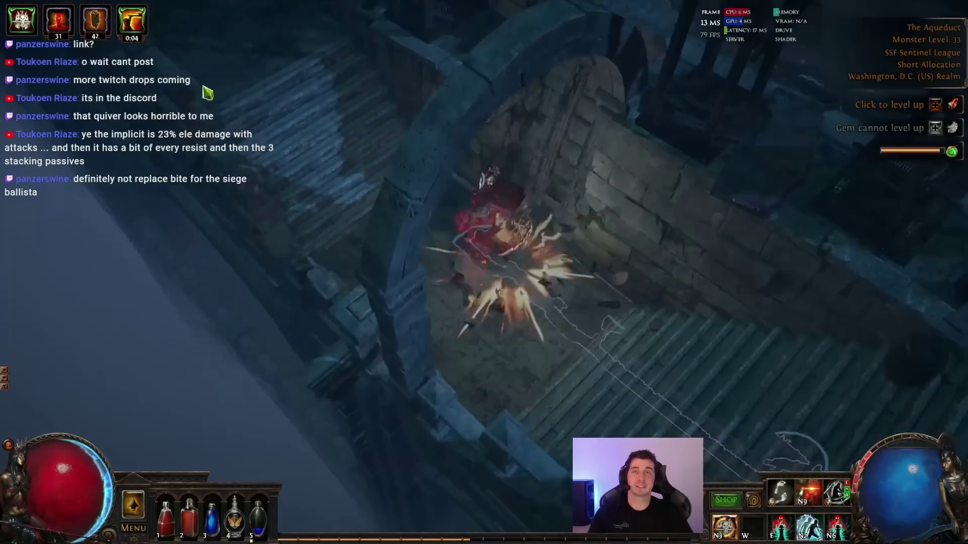
left_click(222, 10)
left_click(216, 7)
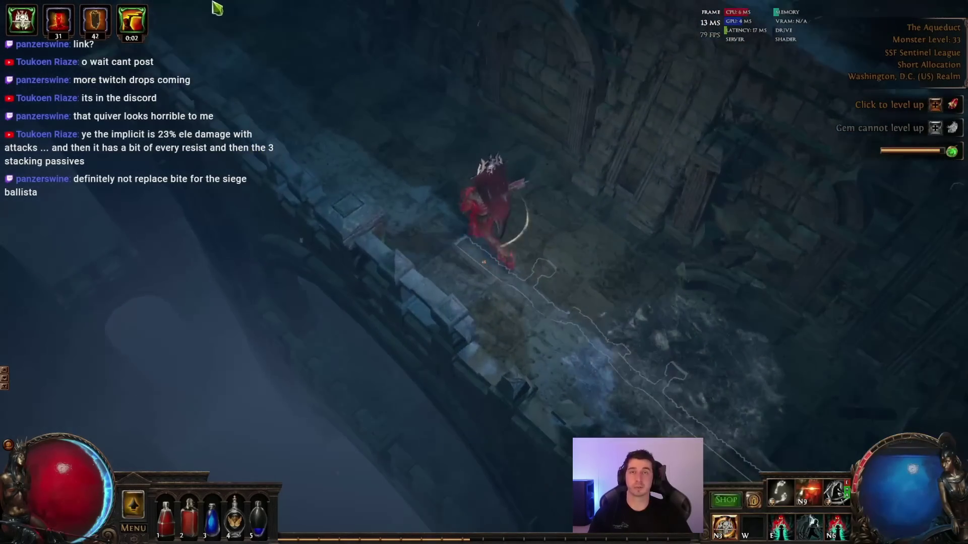
left_click(207, 65)
left_click(372, 119)
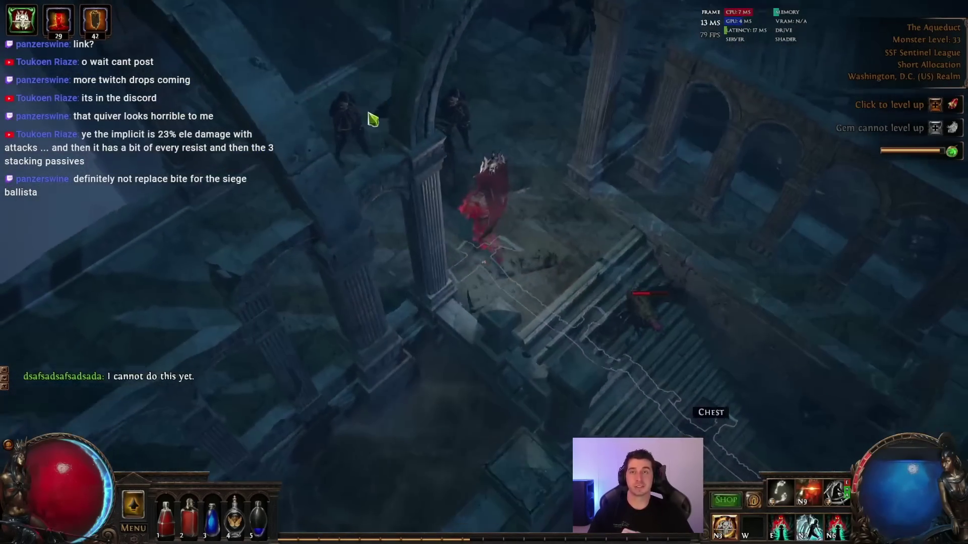
left_click(410, 112)
left_click(549, 194)
left_click(225, 220)
left_click(242, 244)
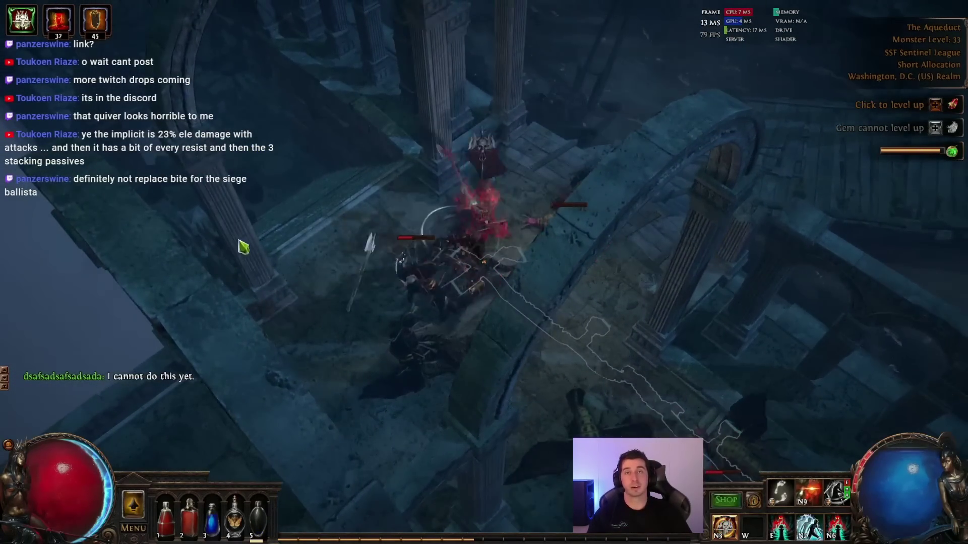
Step: Push through the ruins and kill the Stormwoven Infested Vulture pack by the tower
left_click(730, 91)
left_click(619, 139)
left_click(902, 300)
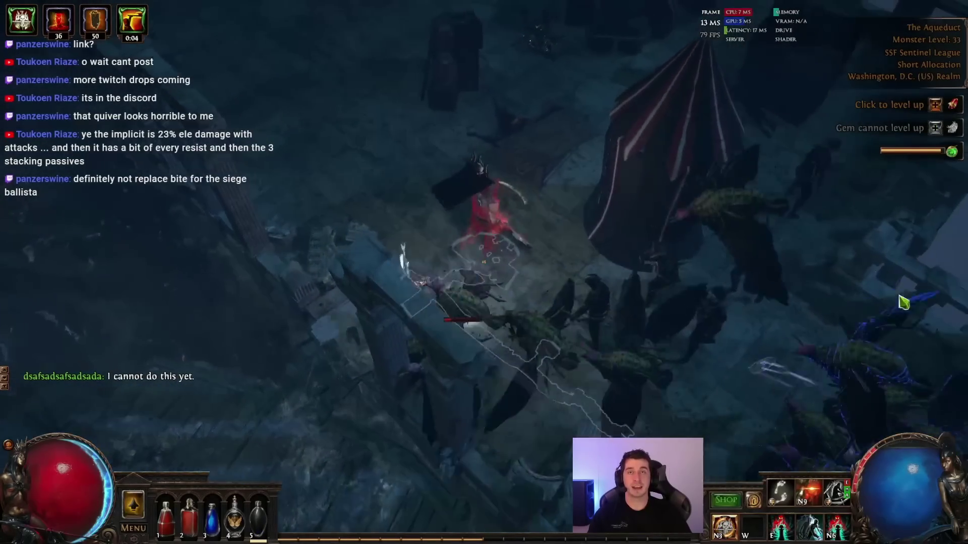
left_click(583, 324)
left_click(561, 363)
left_click(631, 367)
left_click(594, 382)
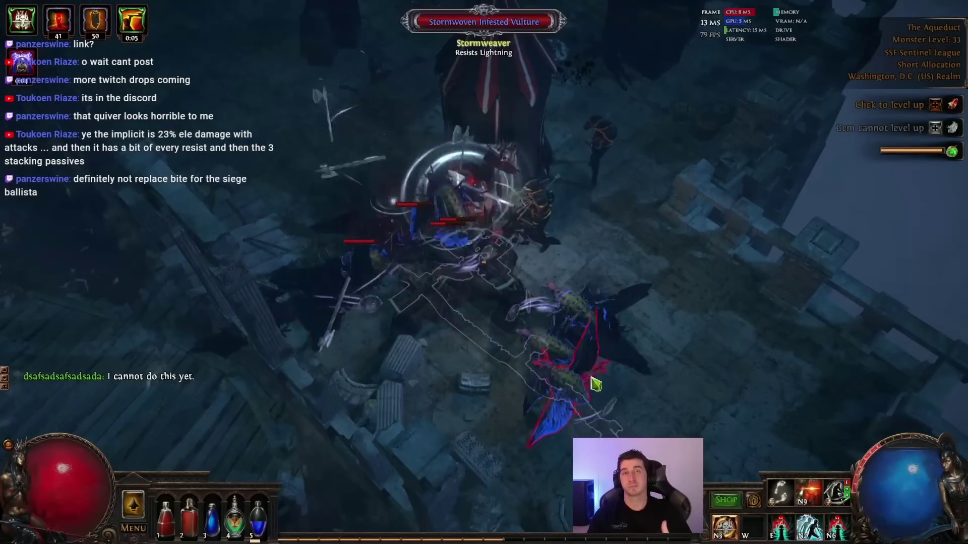
left_click(480, 335)
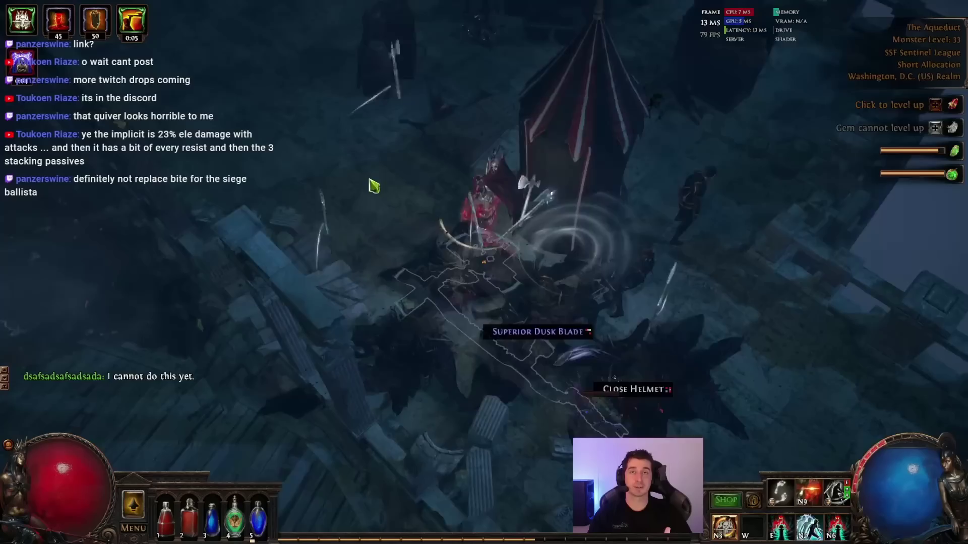
Step: Advance along the ruined wall and up through the ruins, drinking flasks 4 and 5
left_click(317, 108)
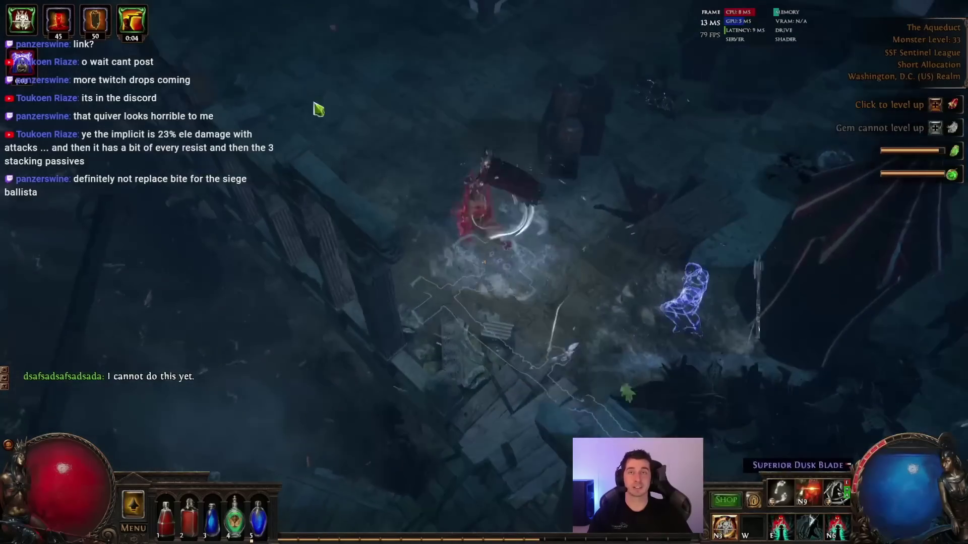
left_click(281, 6)
left_click(222, 73)
key("4")
left_click(443, 207)
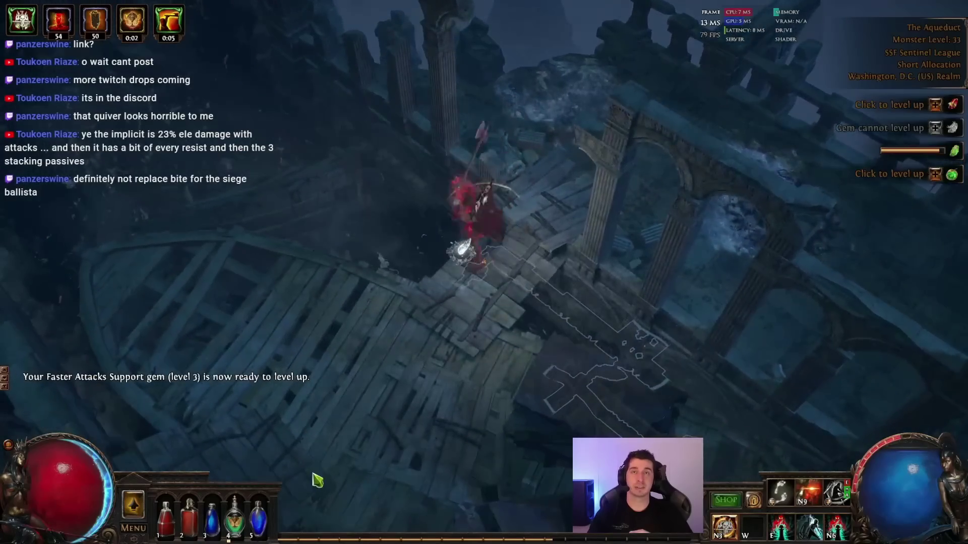
left_click(317, 480)
key("5")
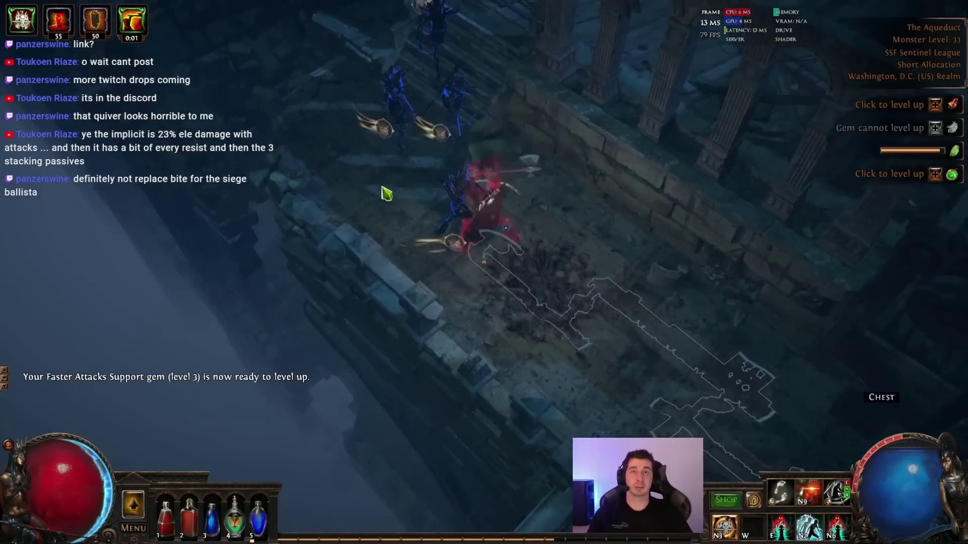
left_click(480, 63)
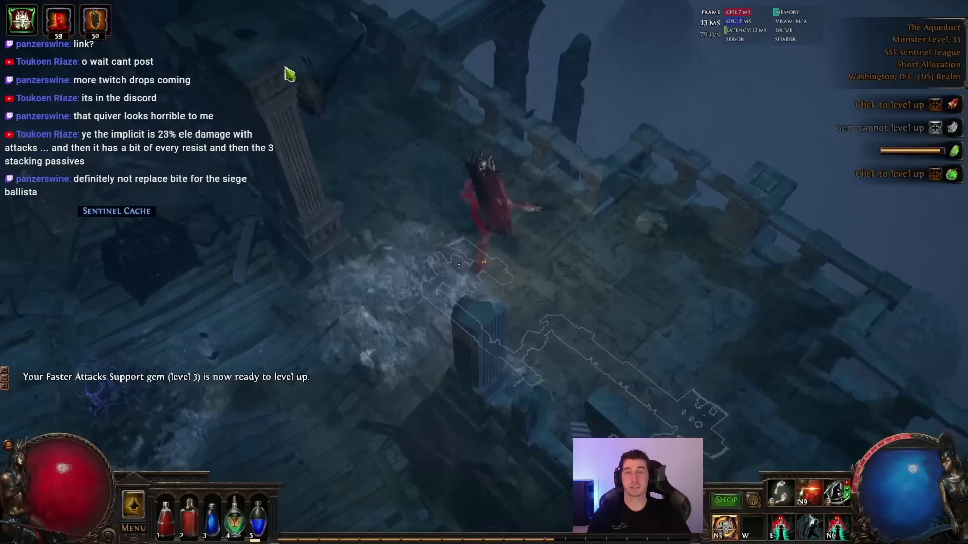
left_click(290, 74)
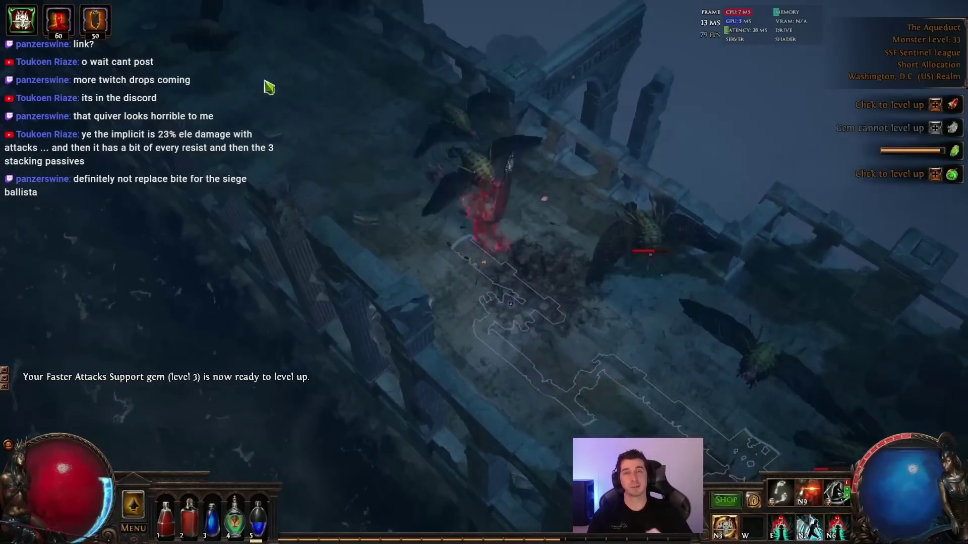
left_click(269, 87)
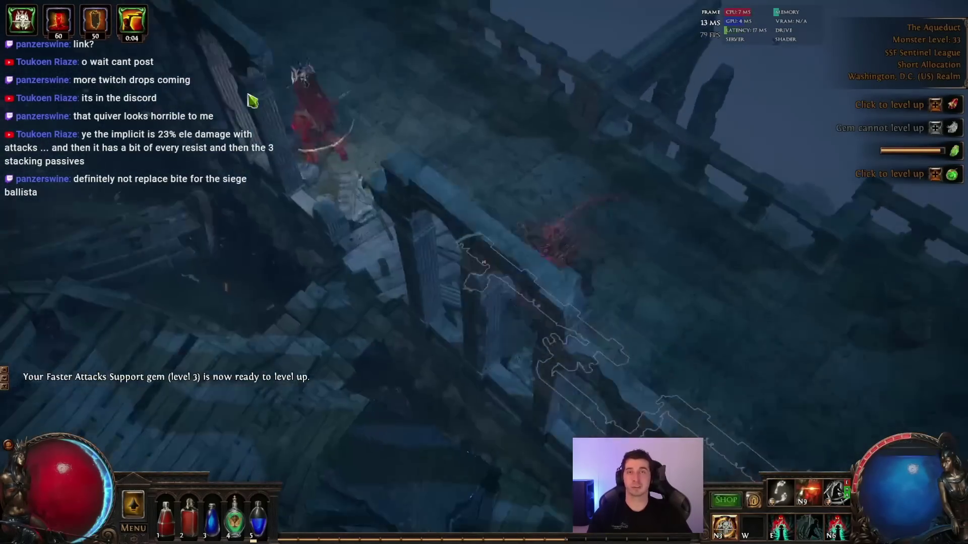
left_click(248, 97)
left_click(278, 7)
key("4")
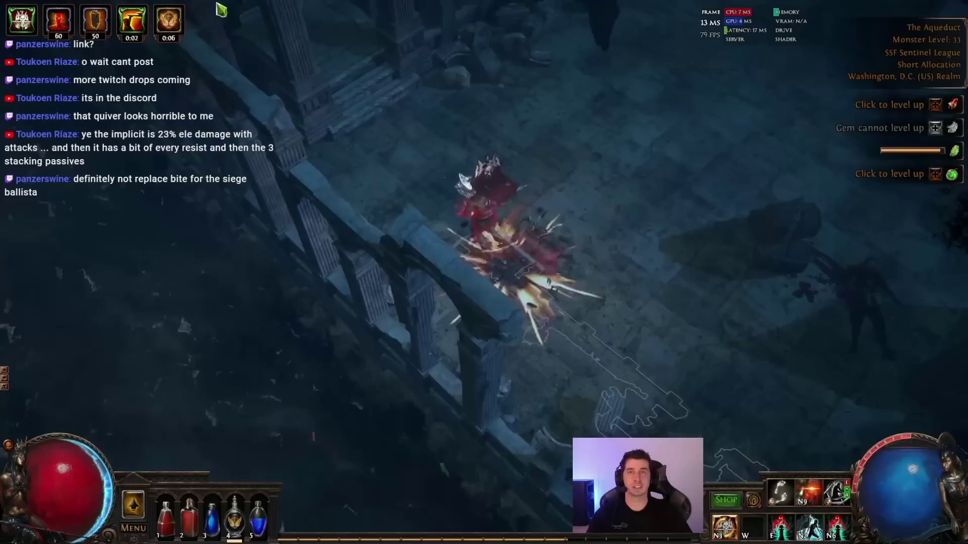
Step: Fight through the vultures and the monster pack ahead, using flask 5
left_click(268, 32)
left_click(341, 166)
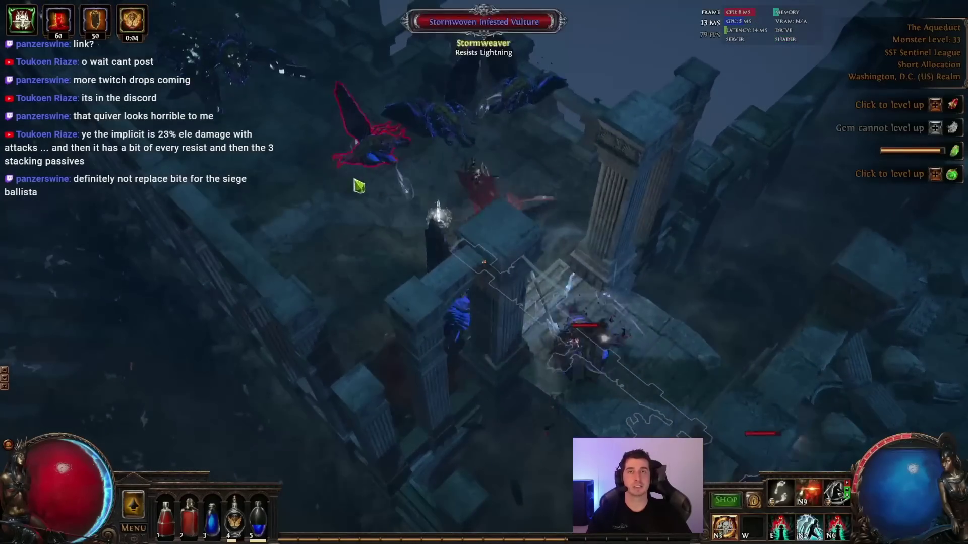
key("5")
left_click(296, 125)
left_click(244, 101)
left_click(339, 160)
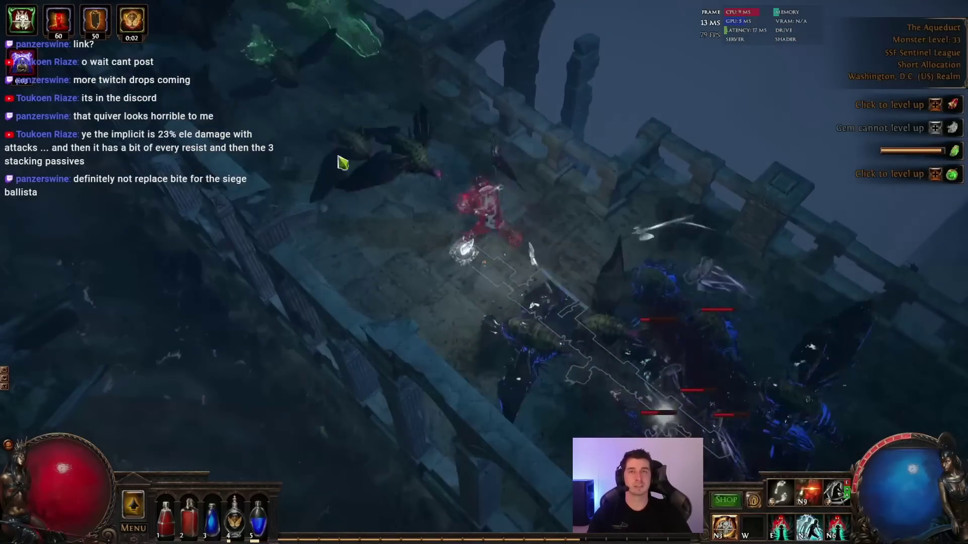
left_click(242, 184)
left_click(220, 165)
left_click(218, 153)
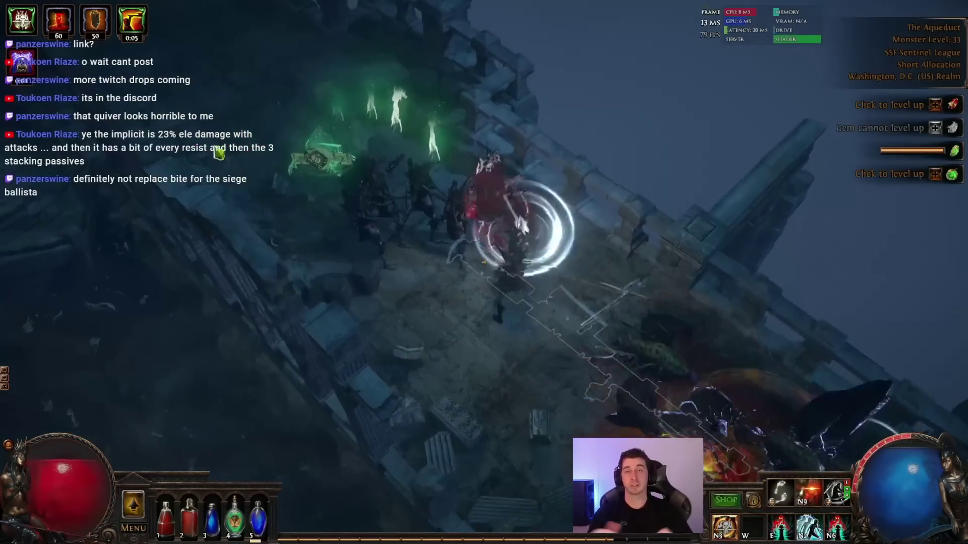
left_click(175, 128)
left_click(309, 166)
left_click(527, 287)
Step: Collect the dropped Portal Scroll and Scroll of Wisdom and keep moving up the aqueduct
left_click(590, 361)
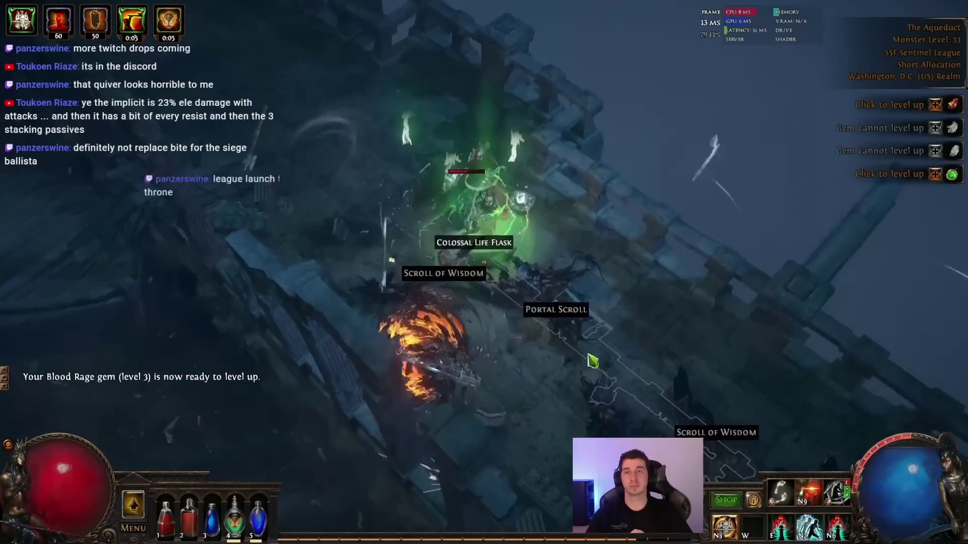
left_click(506, 245)
left_click(480, 223)
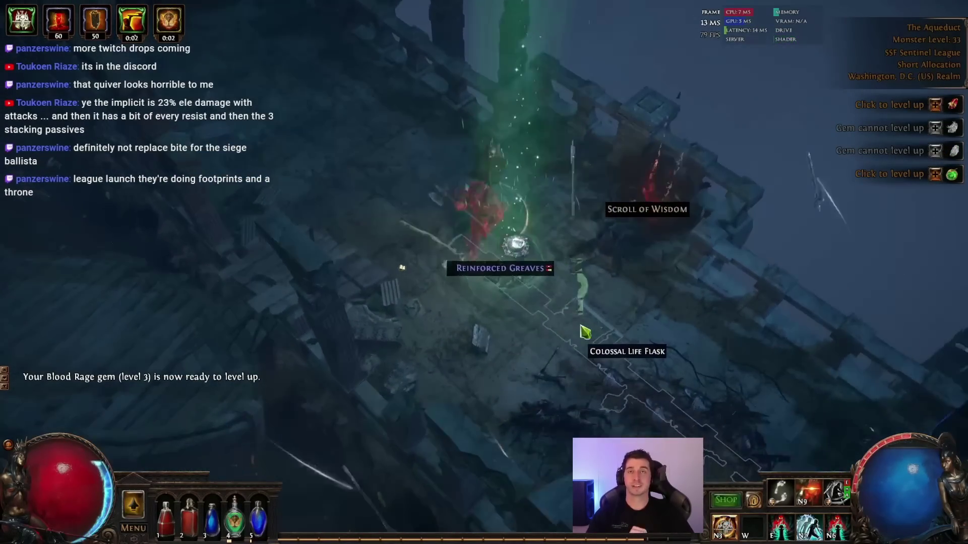
left_click(380, 147)
left_click(346, 147)
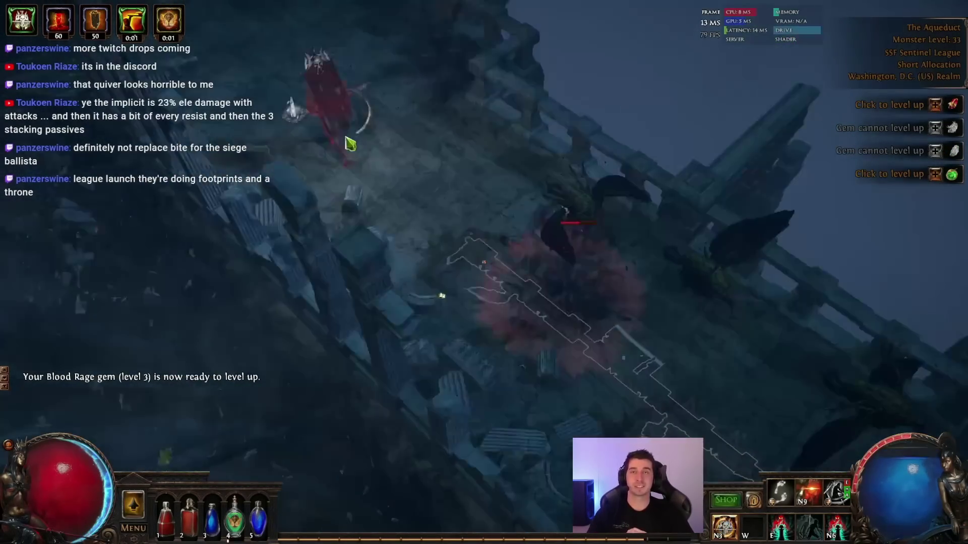
left_click(205, 50)
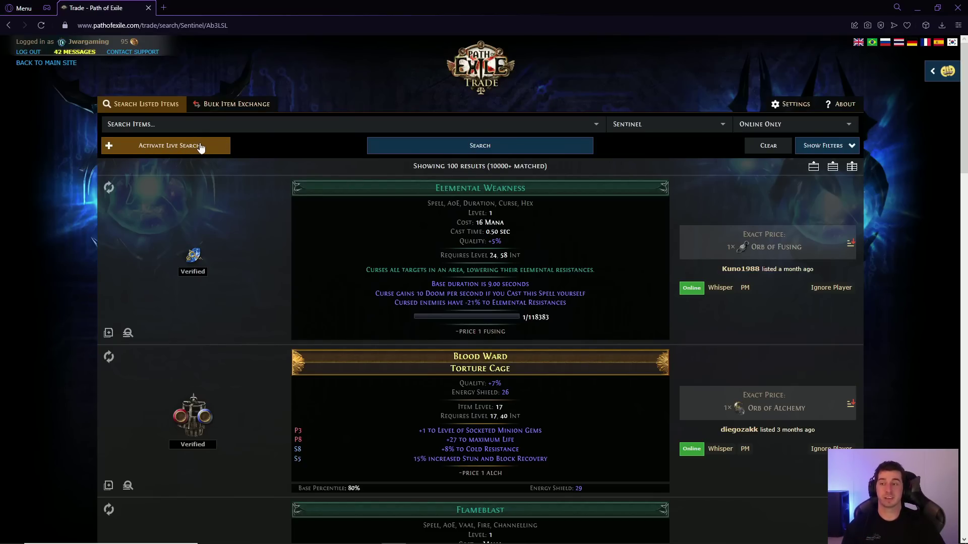
Step: Choose Divine Orb as the searched item by entering 'divine orb' in Search Items
left_click(208, 125)
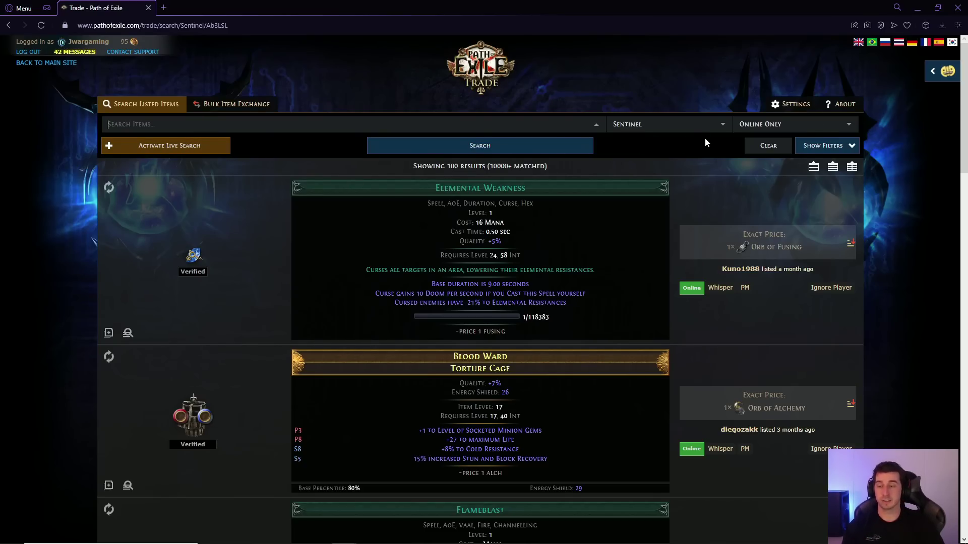
type("divine orb")
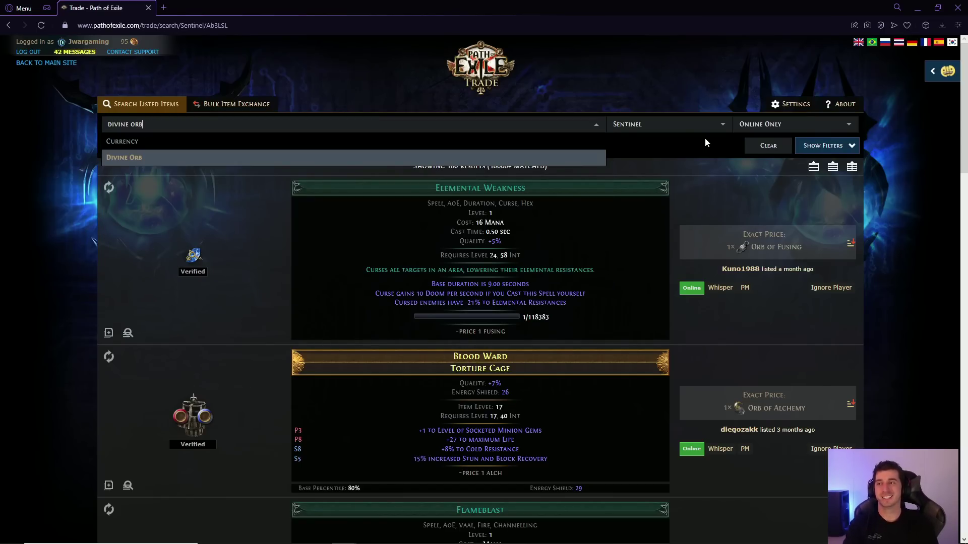
key("Return")
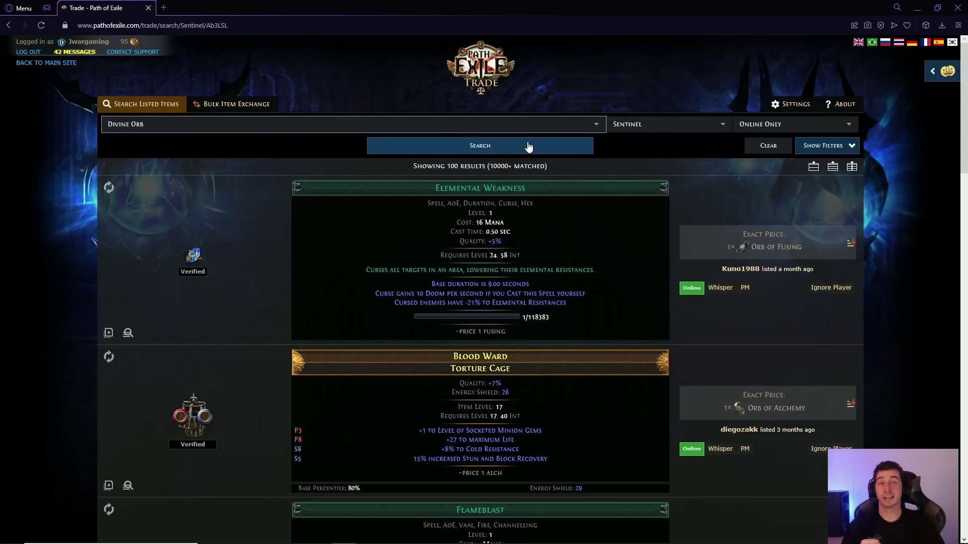
Step: Run the Divine Orb search and activate live search for new listings
left_click(547, 149)
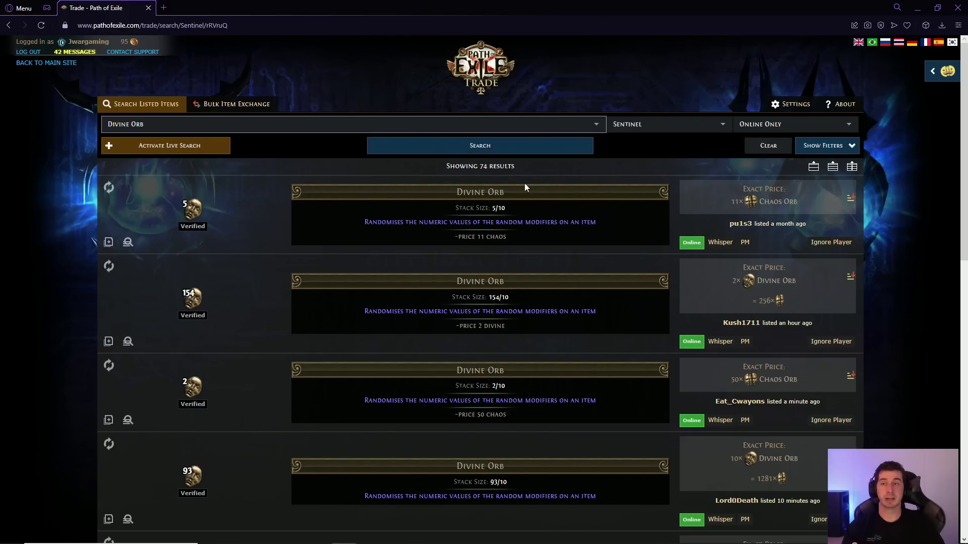
left_click(166, 145)
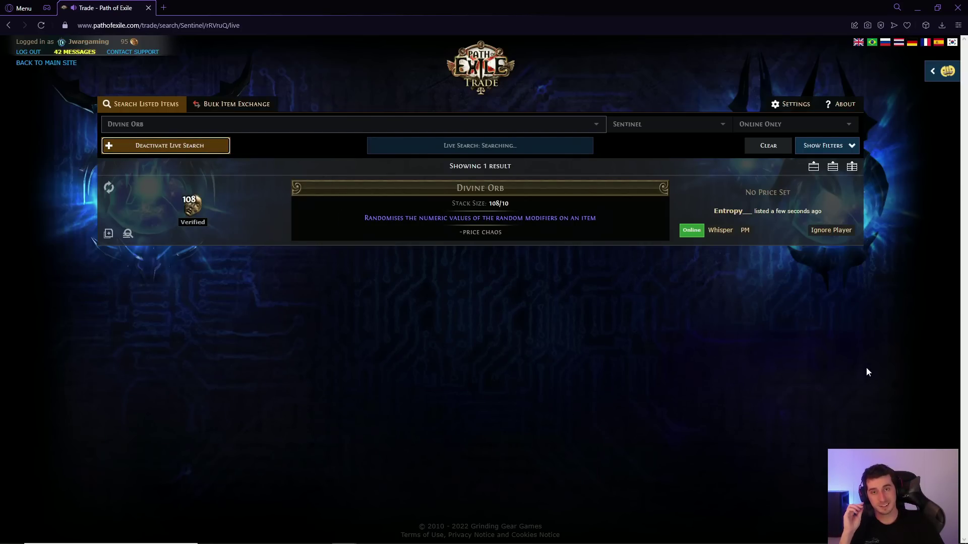
mouse_move(882, 543)
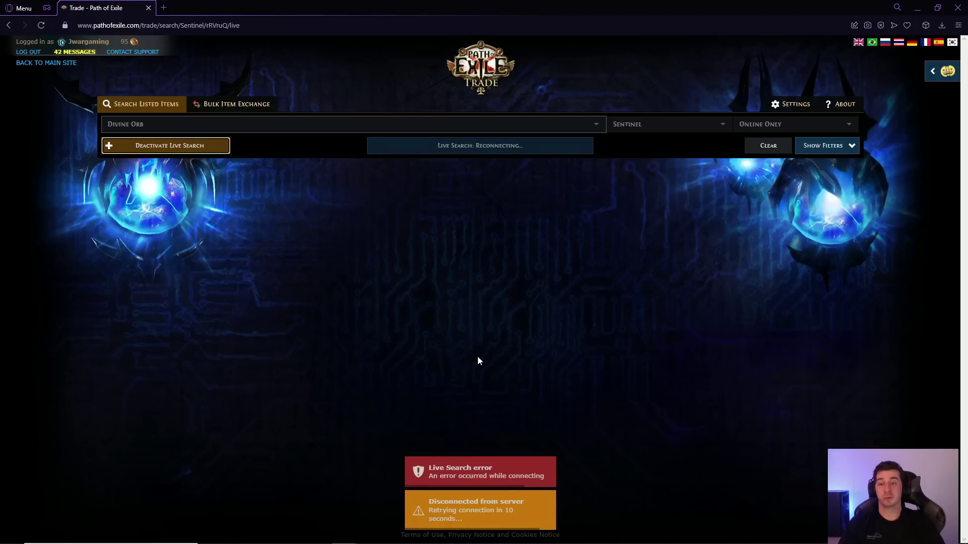
Step: Deactivate the Divine Orb live search
left_click(211, 145)
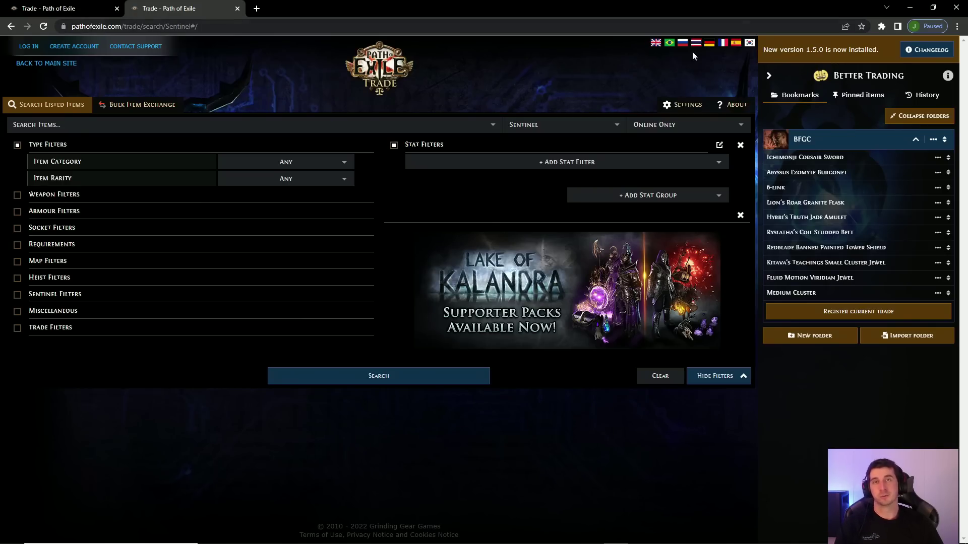
left_click(769, 76)
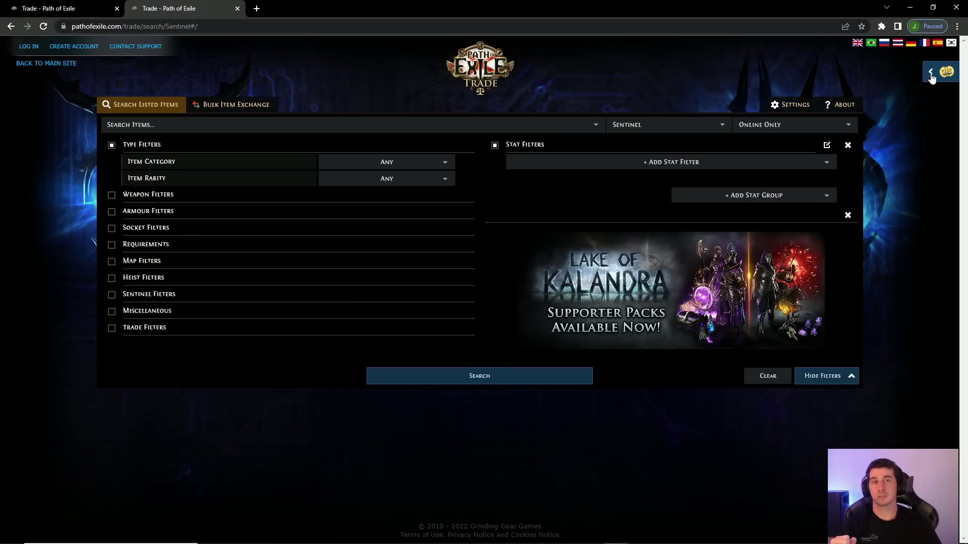
left_click(931, 74)
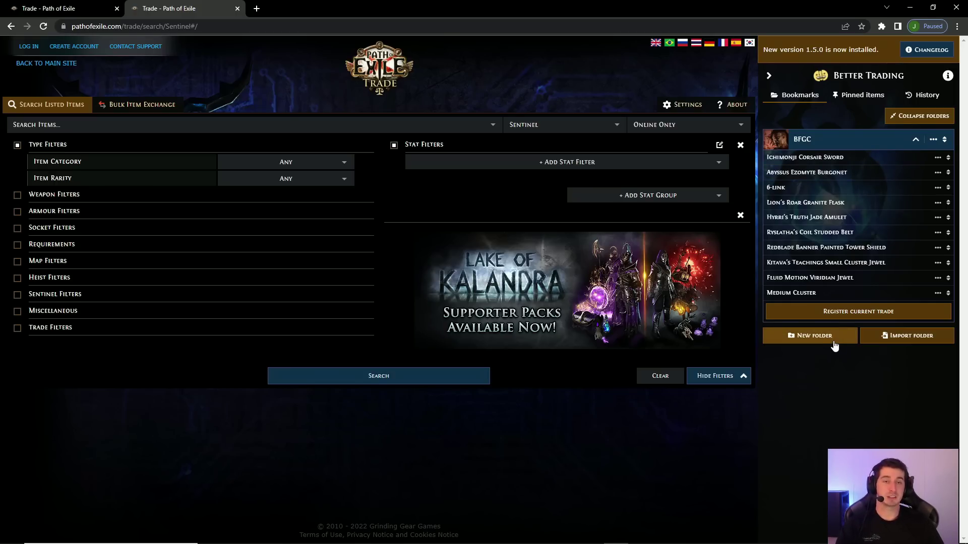
Step: Create a bookmark folder titled 'occy chaos dot' with a character portrait icon
left_click(805, 335)
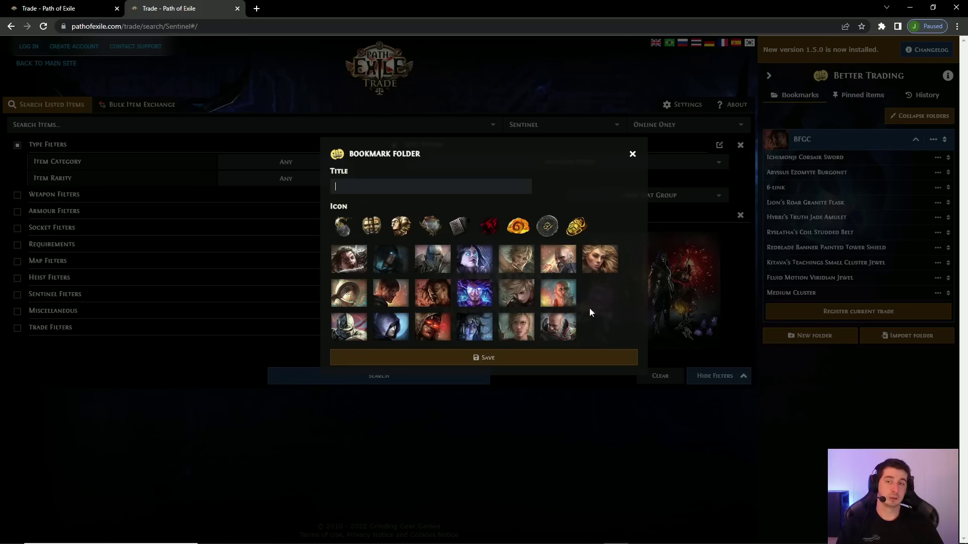
left_click(478, 265)
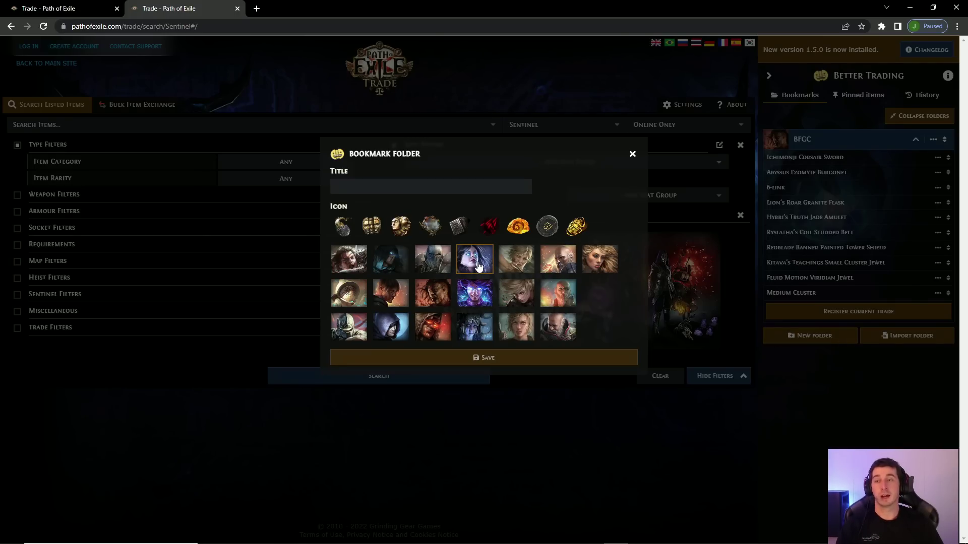
left_click(428, 187)
type("occy chaos dot")
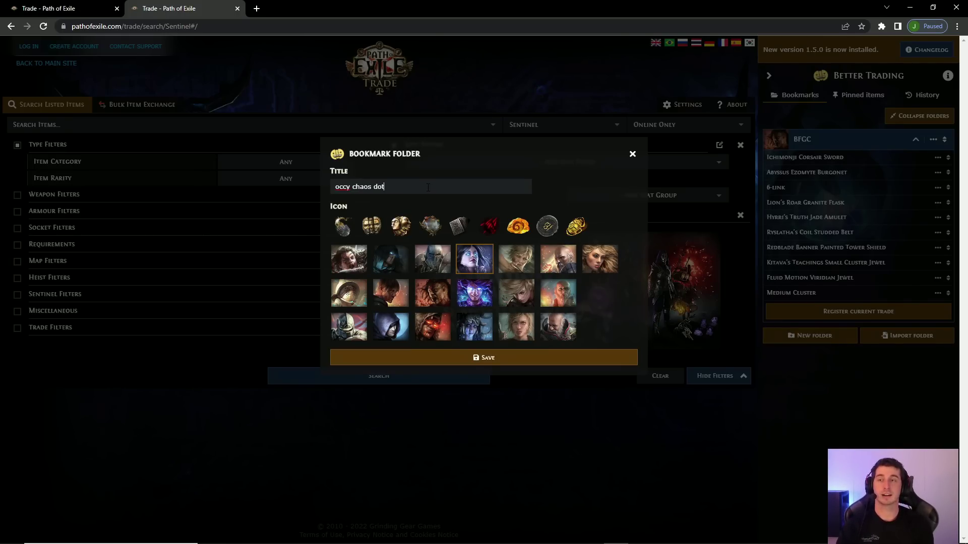
key("Return")
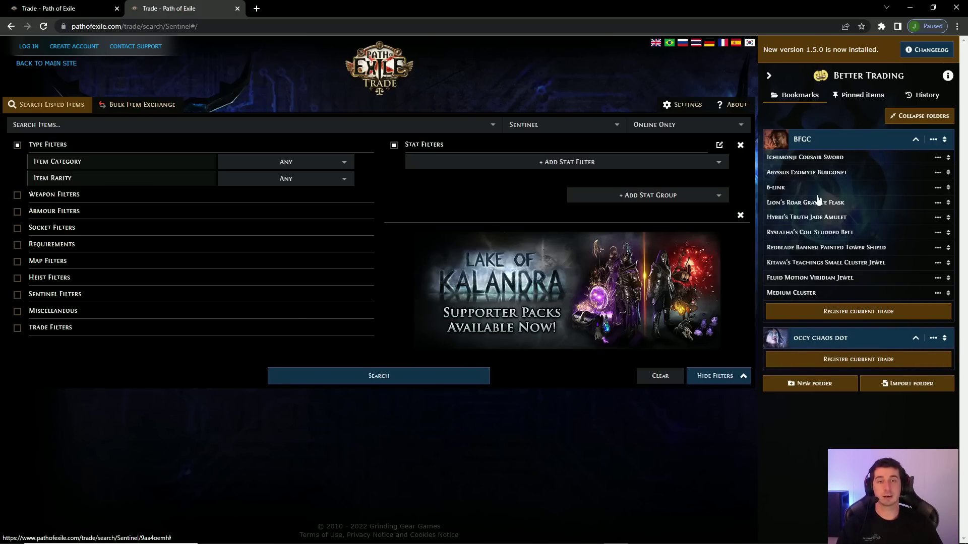
Step: Collapse BFGC and search for Cane of Unravelling Ezomyte Staff via autocomplete
left_click(915, 140)
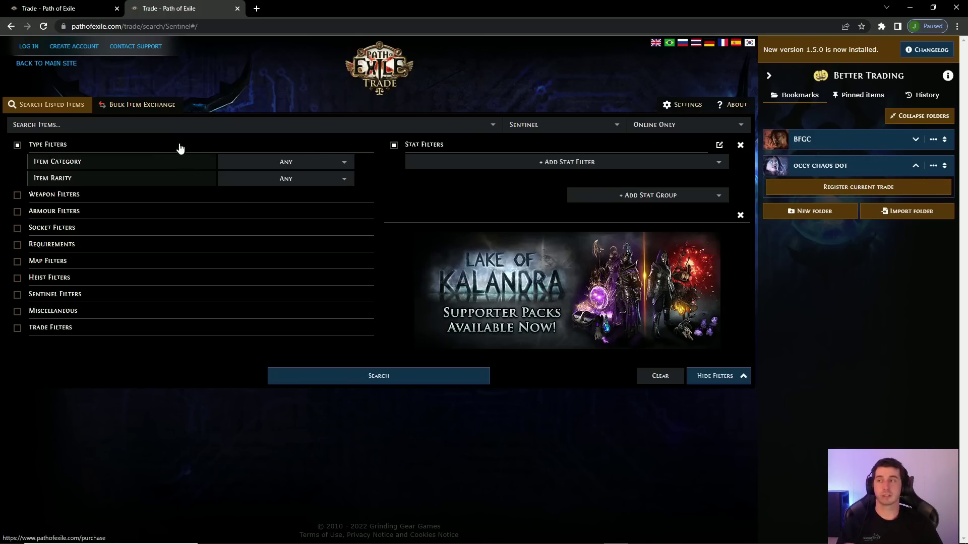
left_click(159, 124)
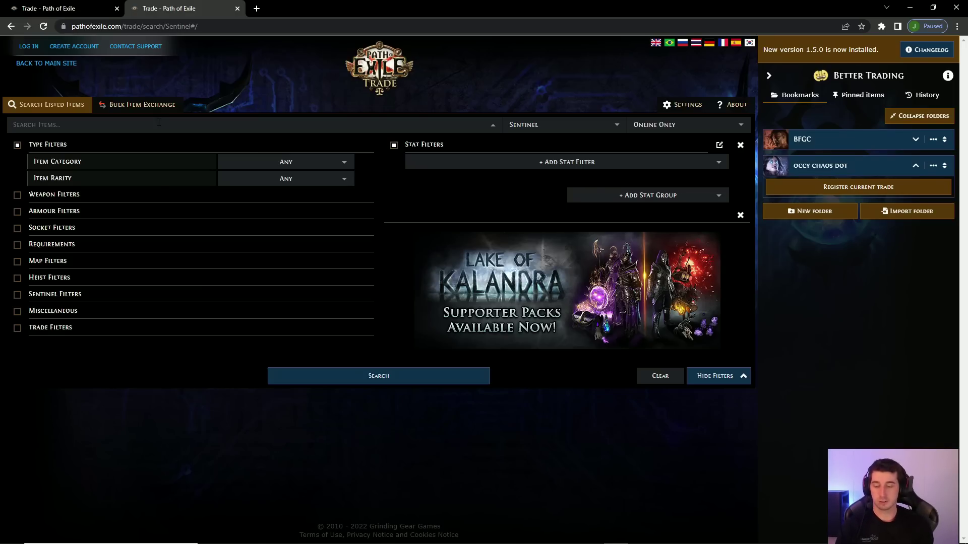
type("cane of")
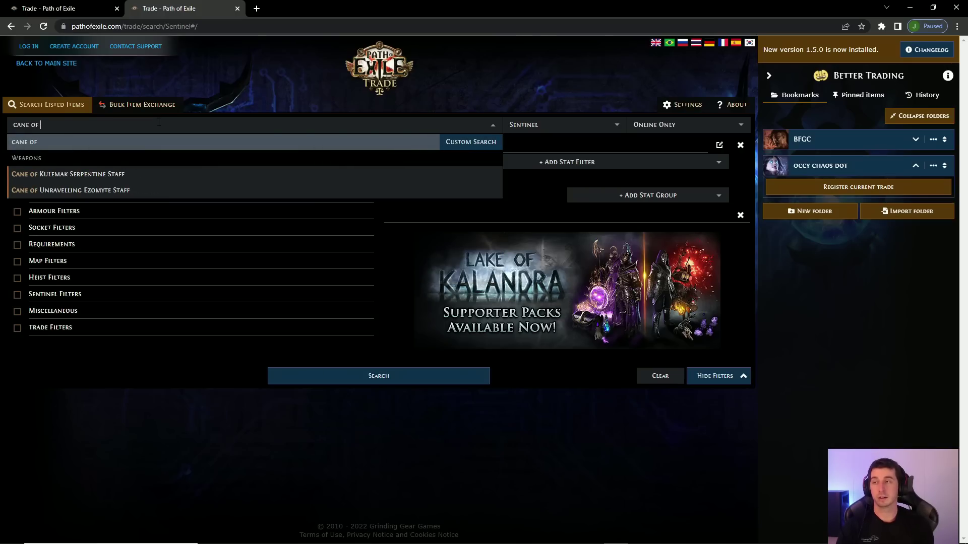
key("Down")
key("Down")
key("Return")
key("Return")
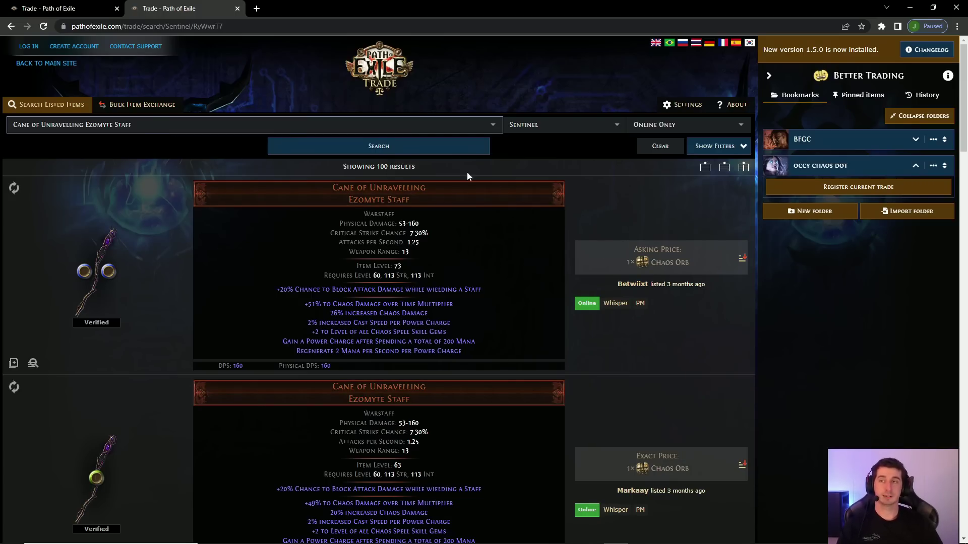
Step: Save the staff search as a bookmark in occy chaos dot and reload it
left_click(875, 194)
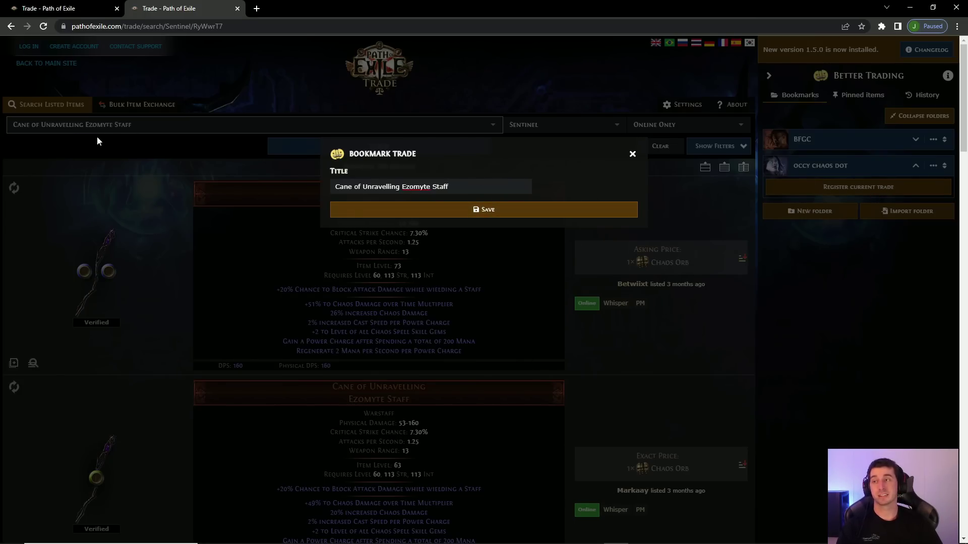
left_click(546, 217)
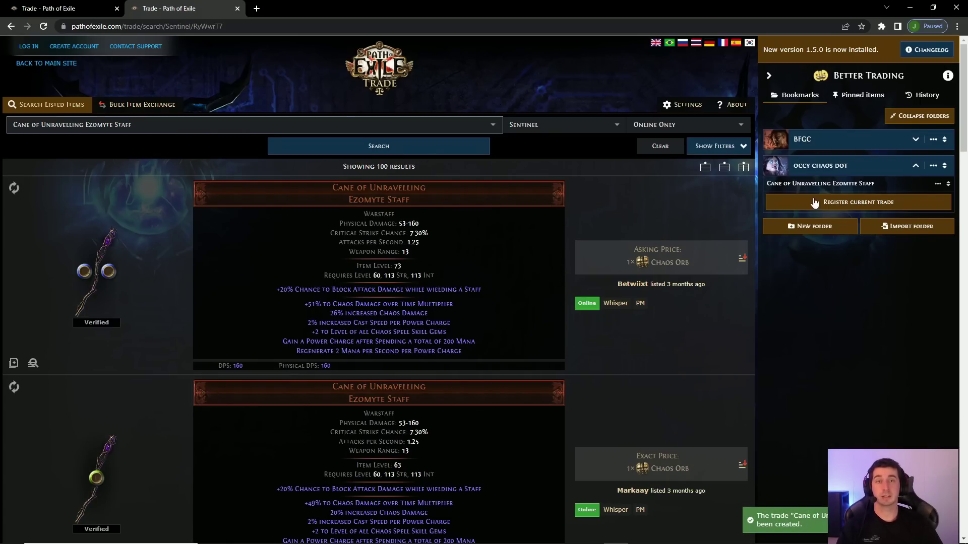
left_click(862, 189)
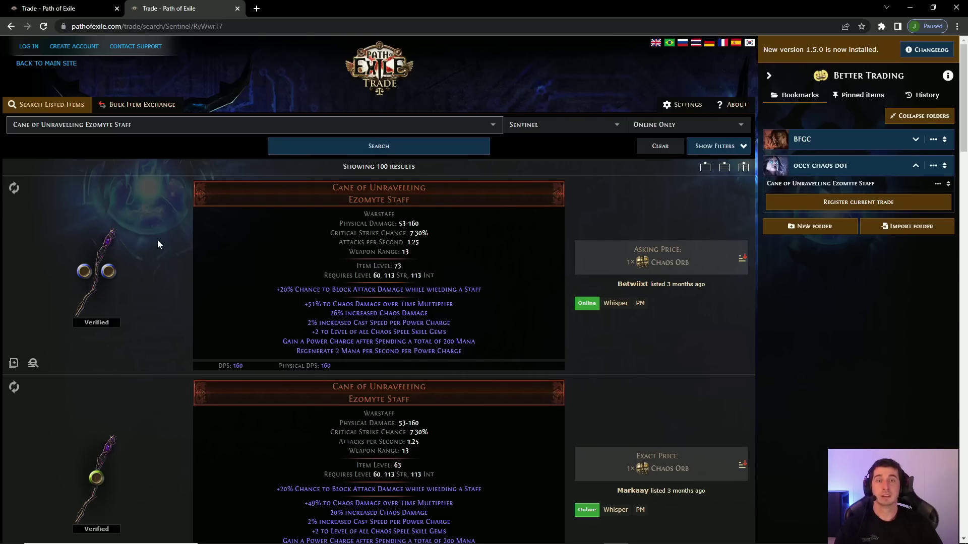
Step: Expand BFGC and load the Ichimonji Corsair Sword, then Abyssus Ezomyte Burgonet saved searches
left_click(915, 141)
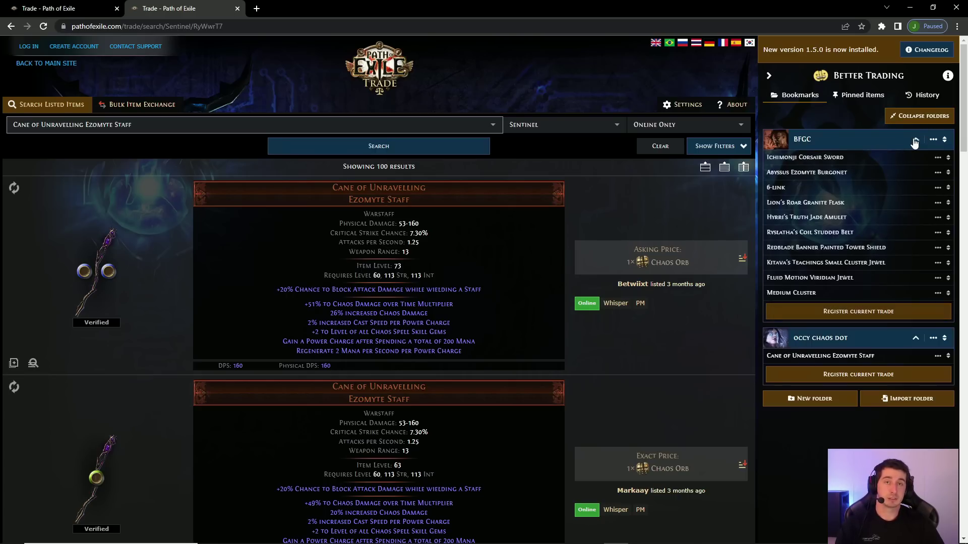
left_click(883, 160)
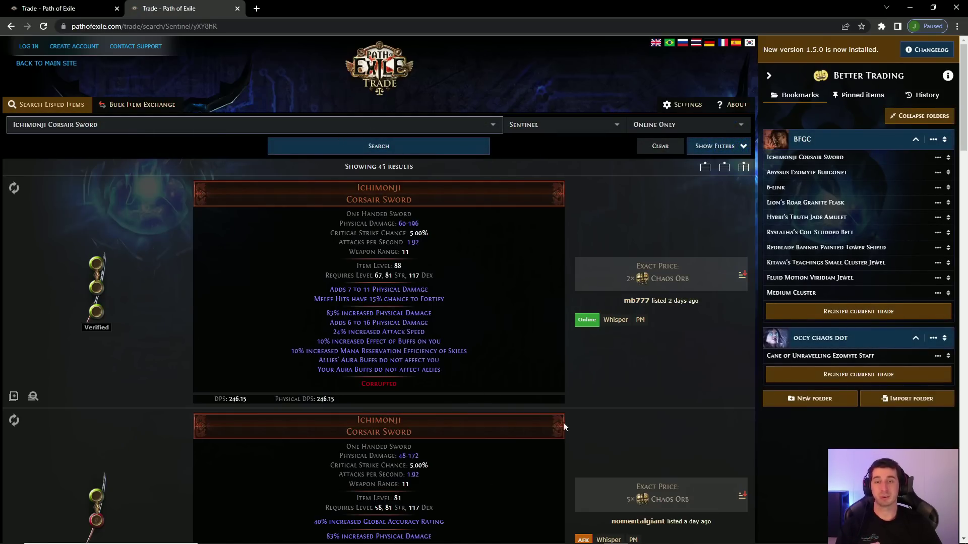
left_click(936, 159)
left_click(939, 158)
left_click(938, 158)
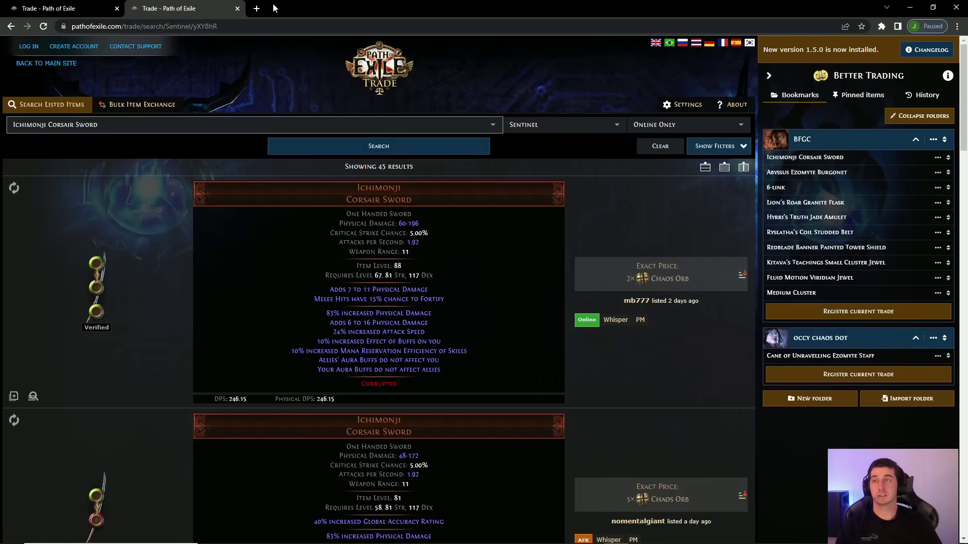
left_click(886, 171)
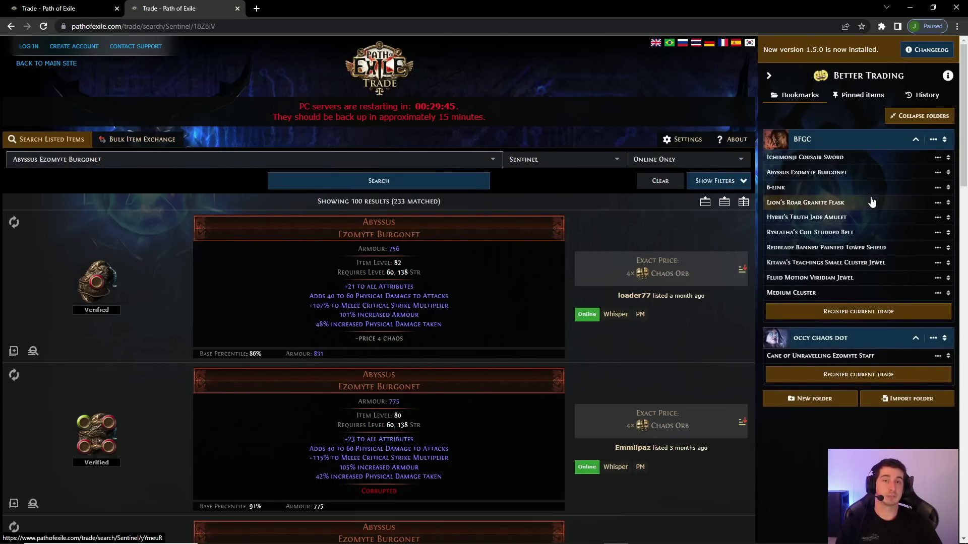
Step: Load the Lion's Roar Granite Flask and Hyrri's Truth Jade Amulet saved searches
left_click(871, 203)
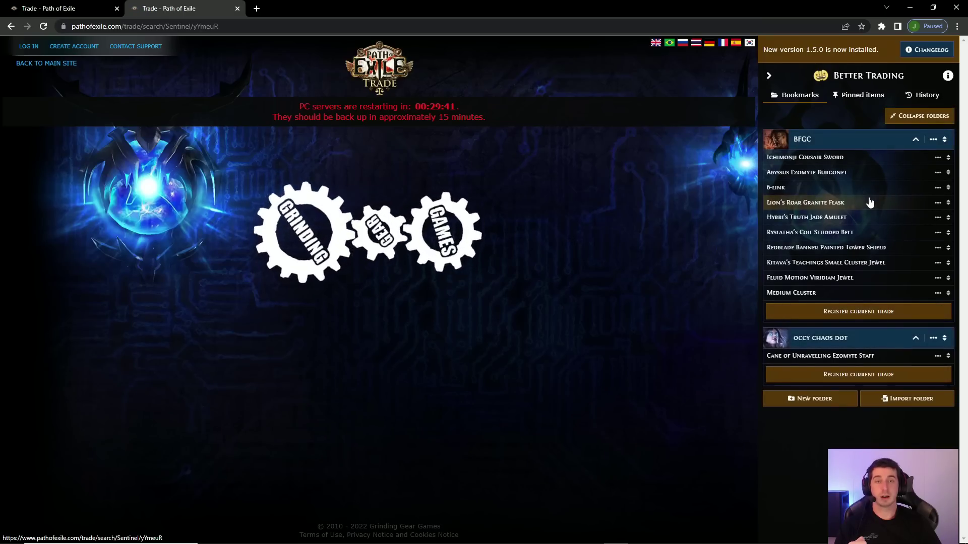
left_click(865, 222)
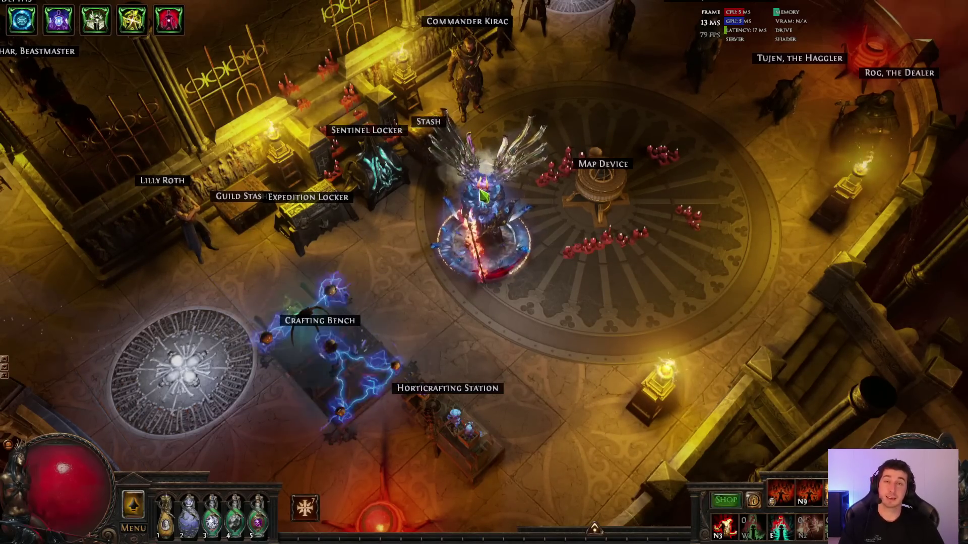
Step: Open the inventory, walk north through the hideout and open the stash
key("i")
left_click(332, 216)
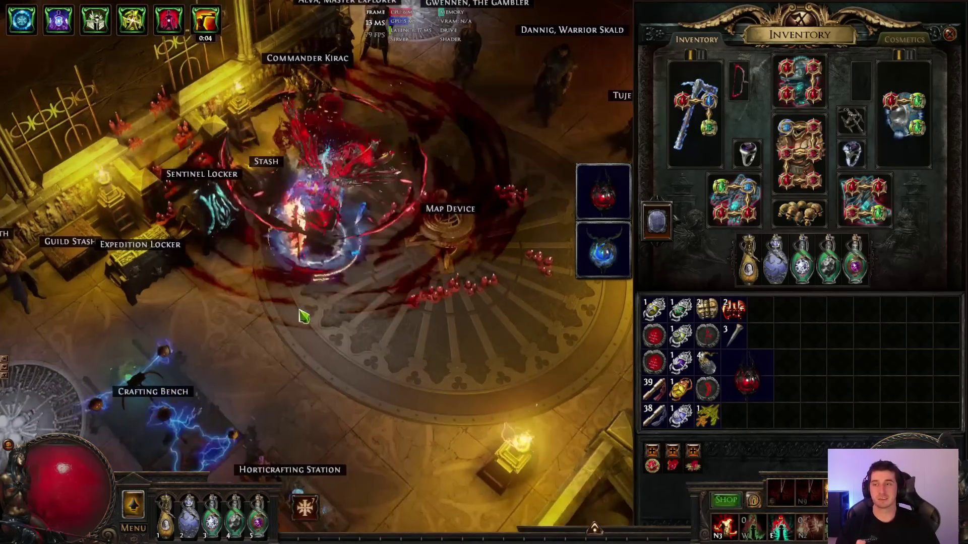
left_click(297, 247)
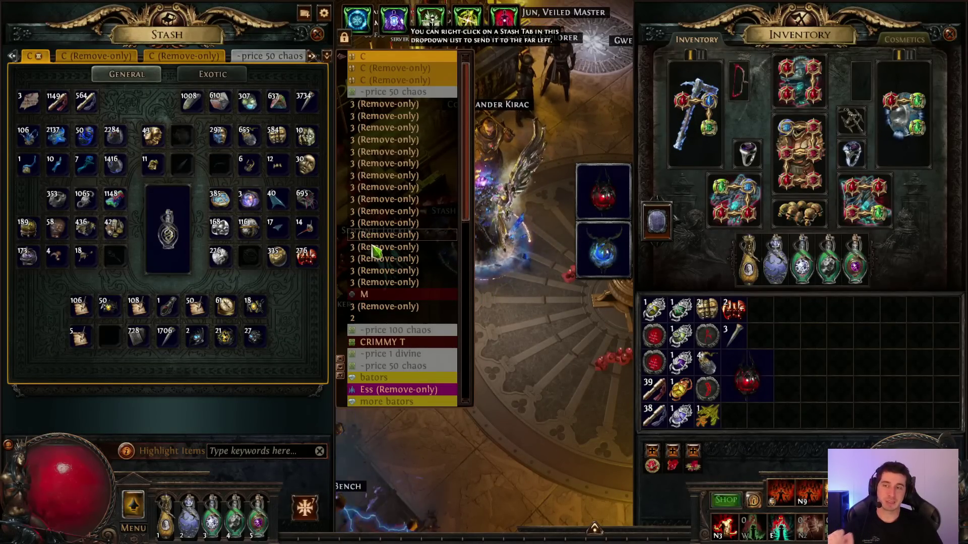
Step: Close the stash and price-check the Bottled Faith flask, then dismiss the check
key("Escape")
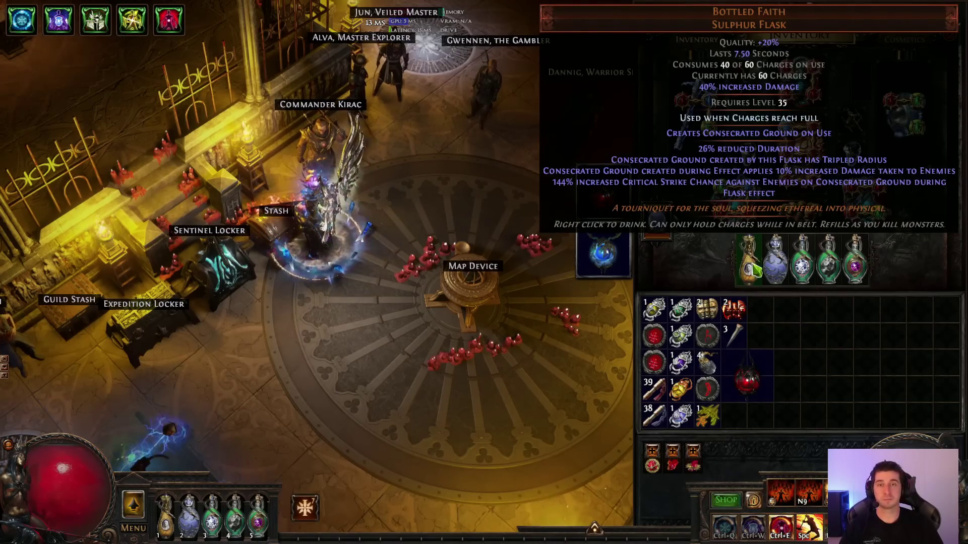
key("ctrl+d")
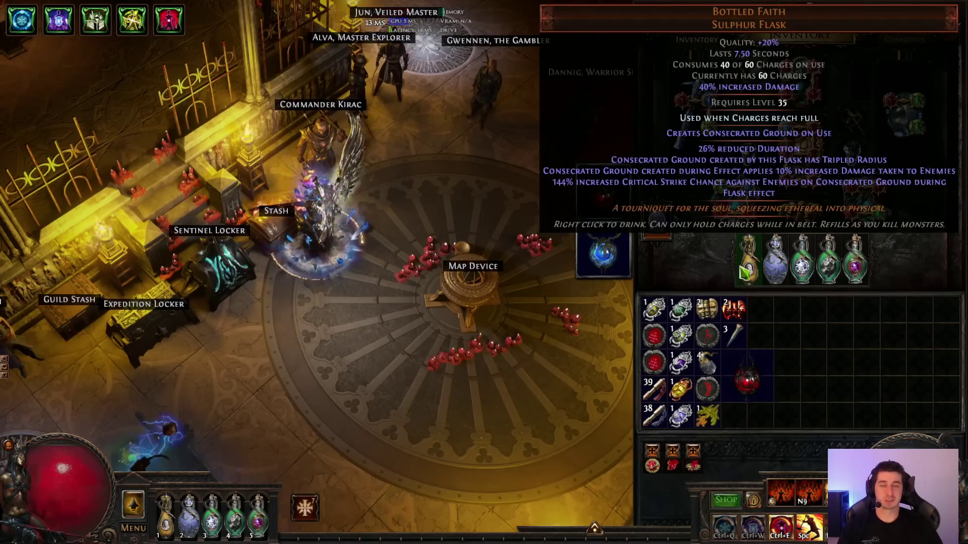
key("ctrl+d")
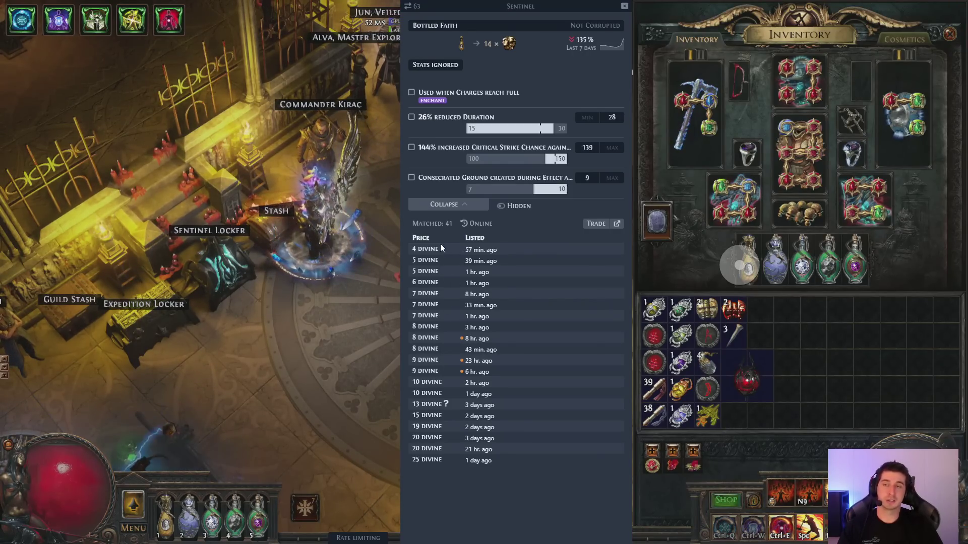
key("Escape")
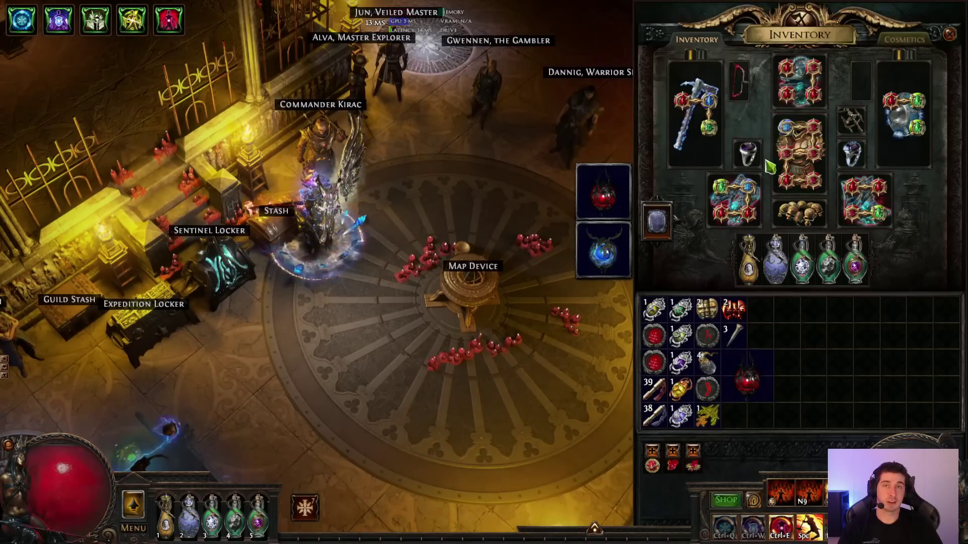
Step: Price-check the equipped ring, adding total strength and dexterity filters to narrow listings
key("ctrl+d")
left_click(423, 267)
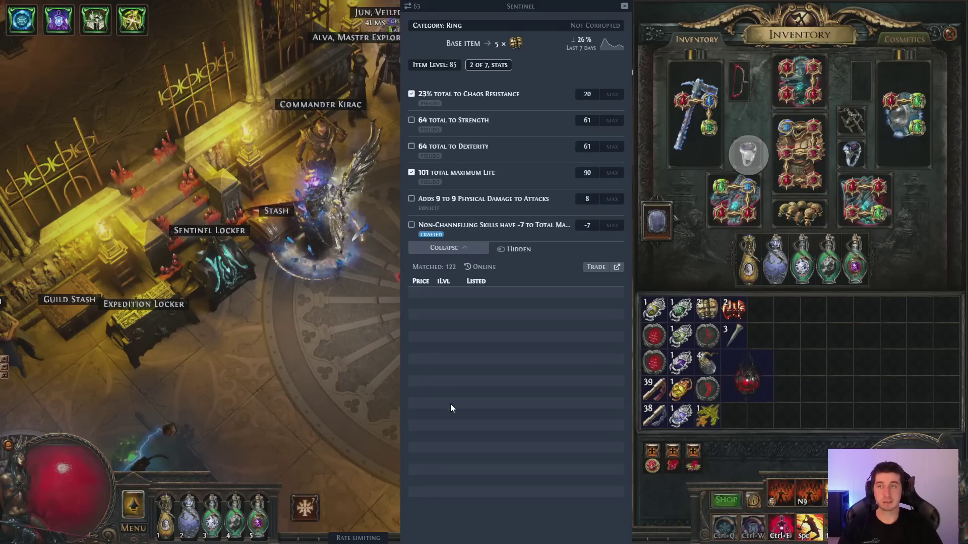
left_click(446, 125)
left_click(423, 267)
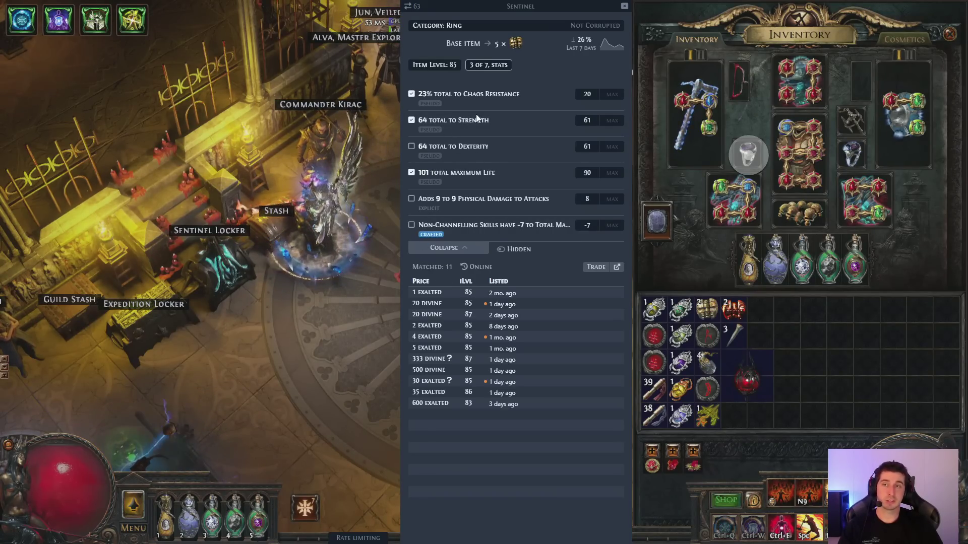
left_click(453, 146)
left_click(423, 268)
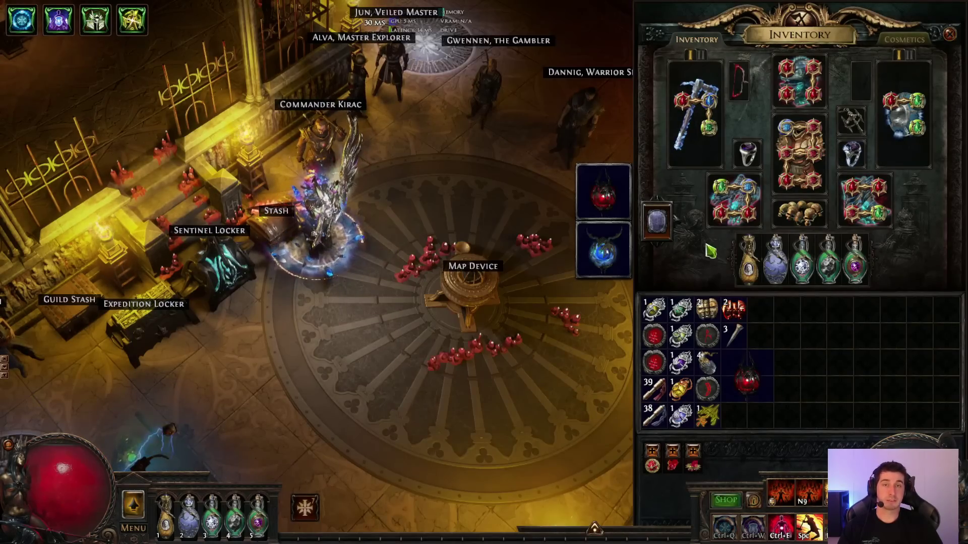
mouse_move(738, 207)
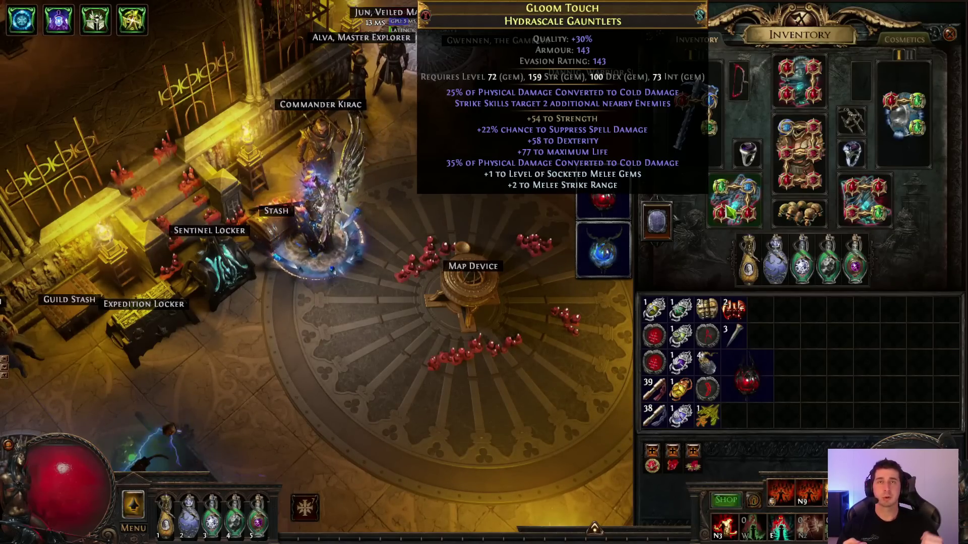
Step: Price-check the Gloom Touch Hydrascale Gauntlets and open their trade-site search with all filters shown
mouse_move(729, 216)
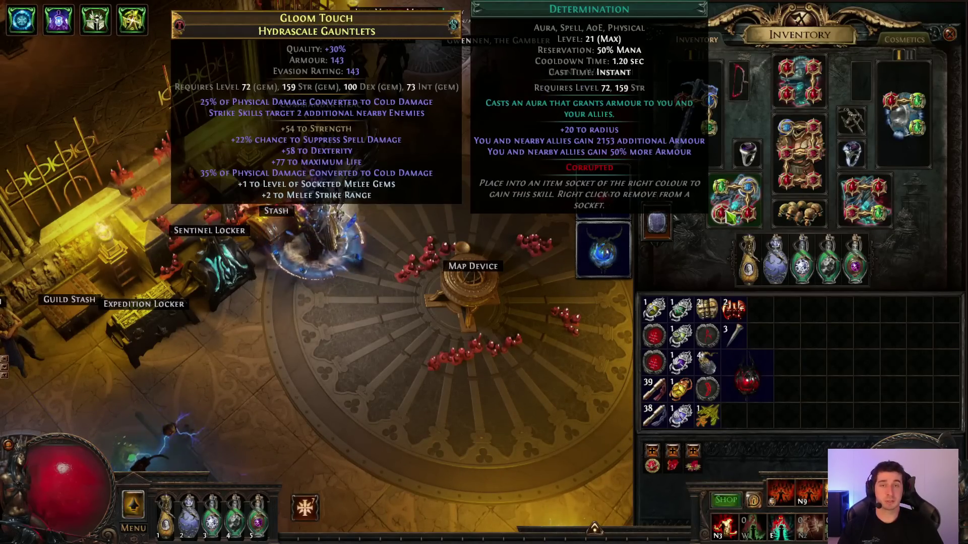
key("ctrl+d")
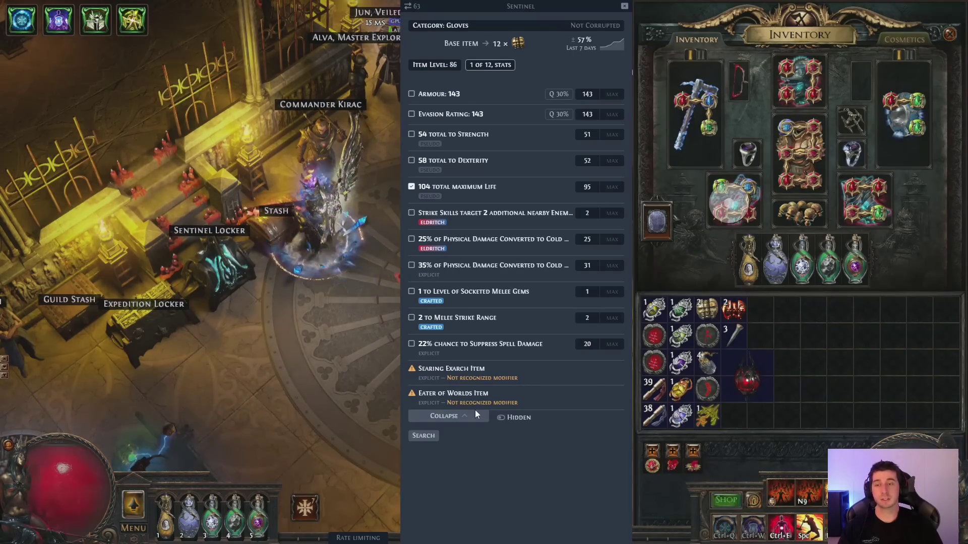
left_click(427, 436)
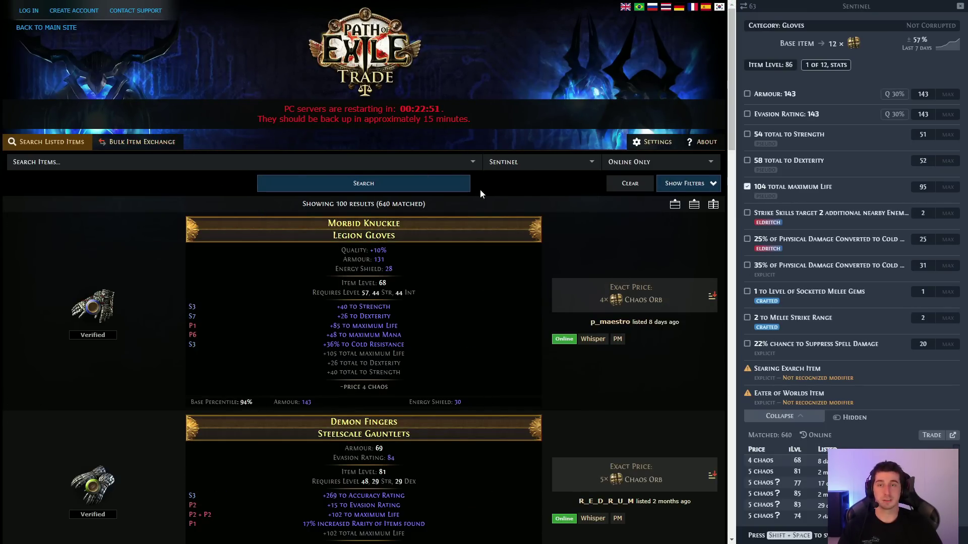
left_click(661, 186)
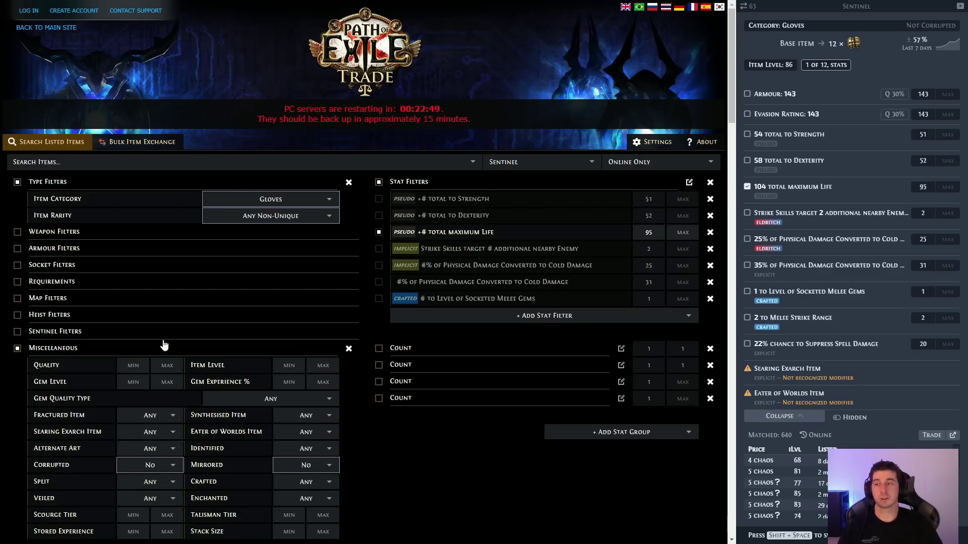
left_click_drag(729, 67, 729, 88)
scroll(597, 289, "down", 2)
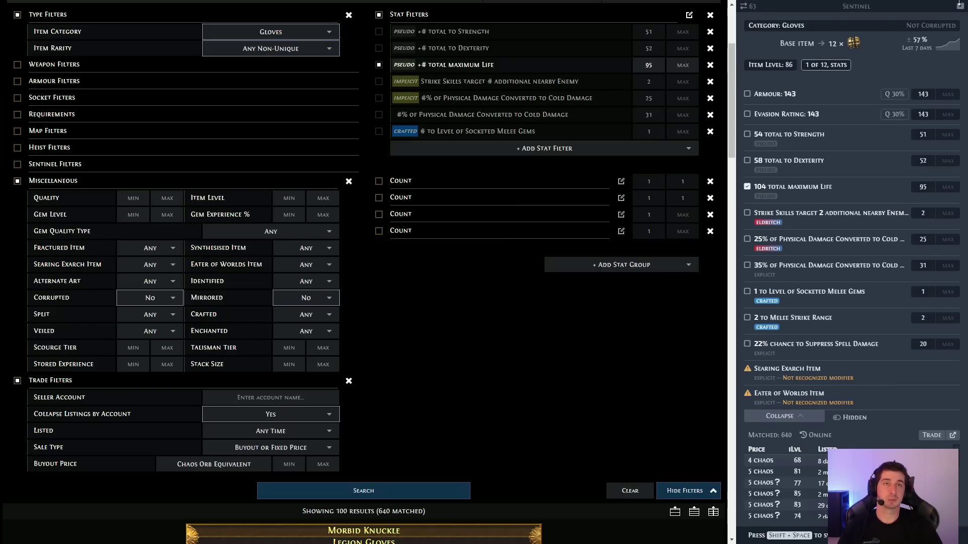
Step: Dismiss the trade website and the gloves price check to return to the inventory
left_click(959, 4)
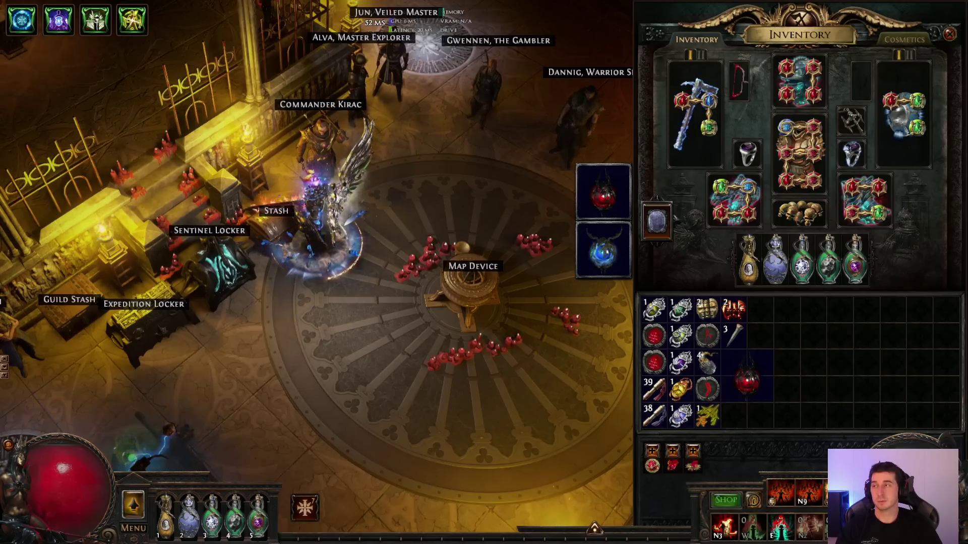
Step: Bring up SH to BF-GC Gem Swaps.jpg in Photos, maximized and zoomed to fit the window
key("alt+Tab")
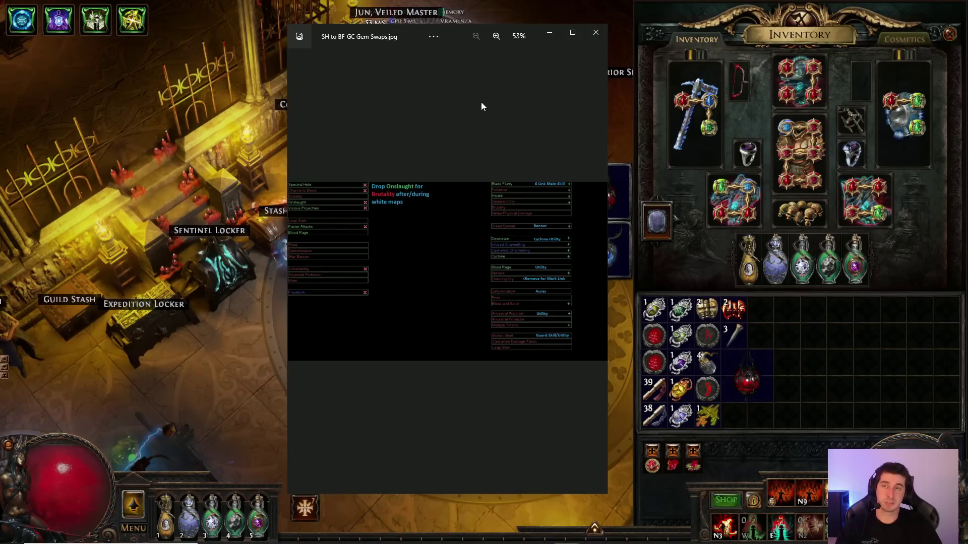
left_click(574, 35)
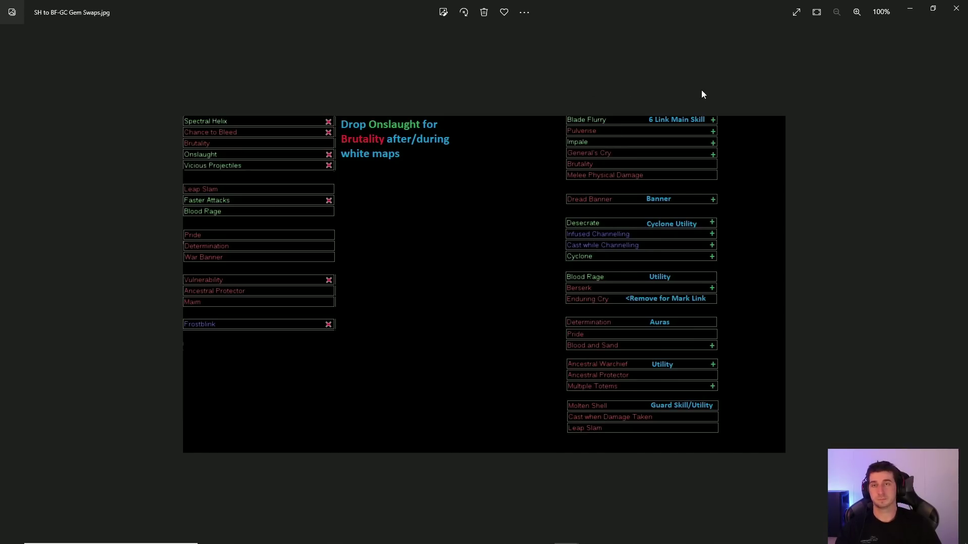
left_click(817, 12)
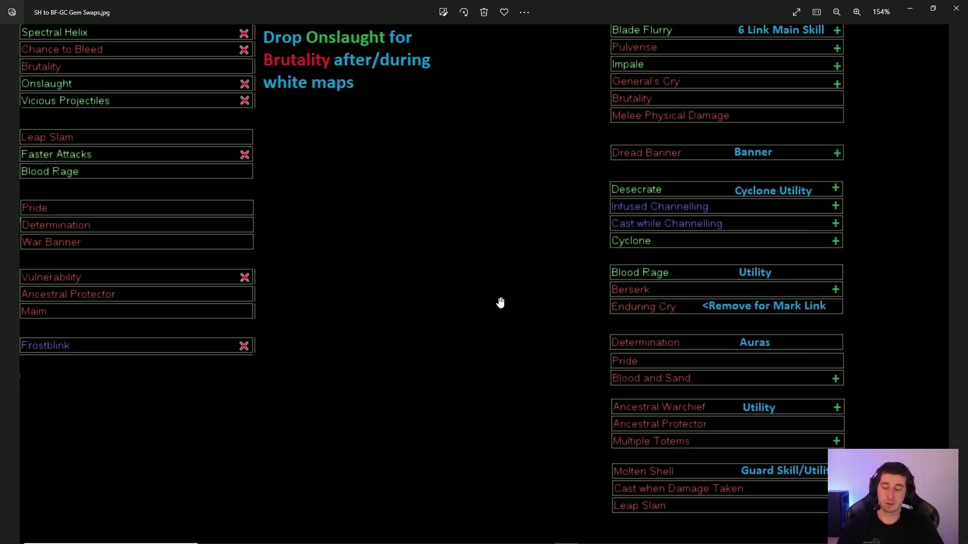
Step: Snip a region of the gem-swap chart, then switch to PoE Planner's empty 3.19.0 atlas tree
key("super+shift+s")
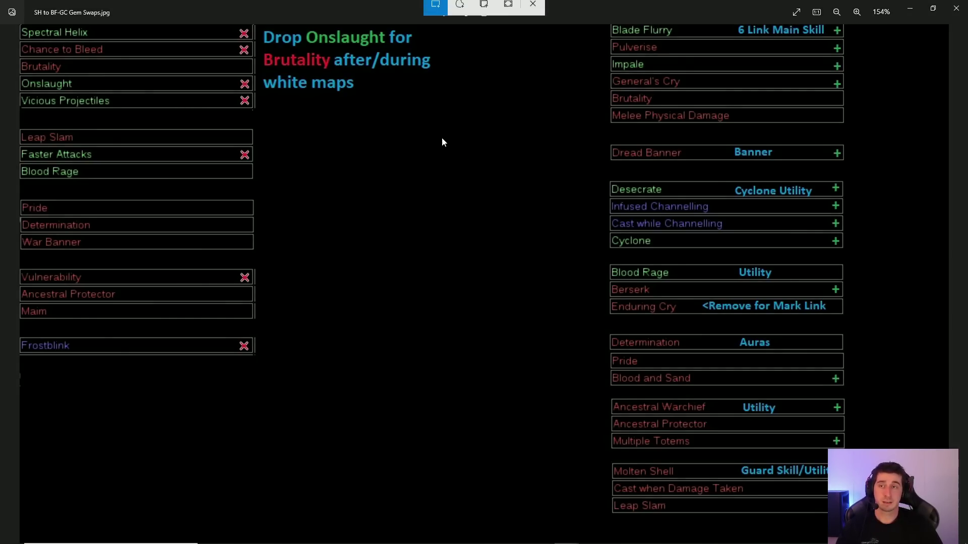
left_click_drag(326, 112, 568, 156)
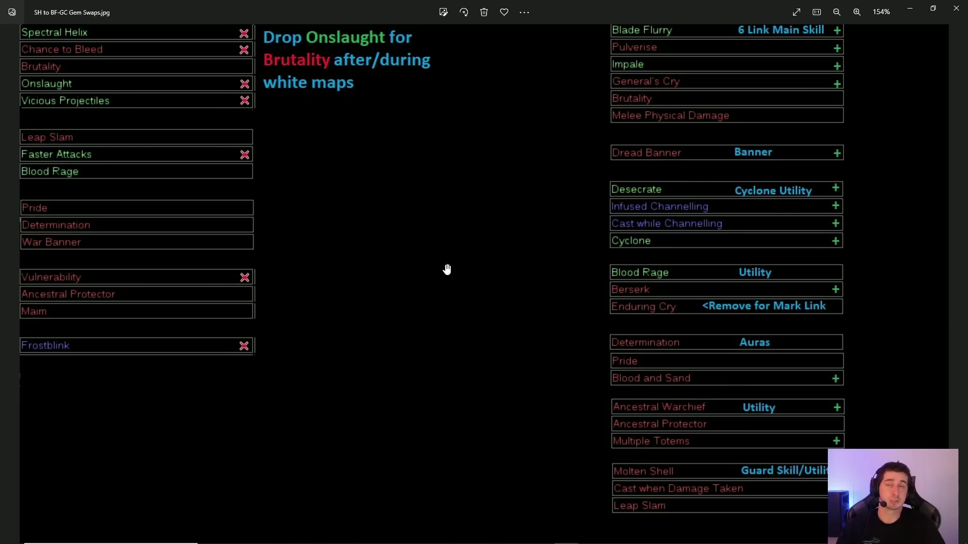
key("alt+Tab")
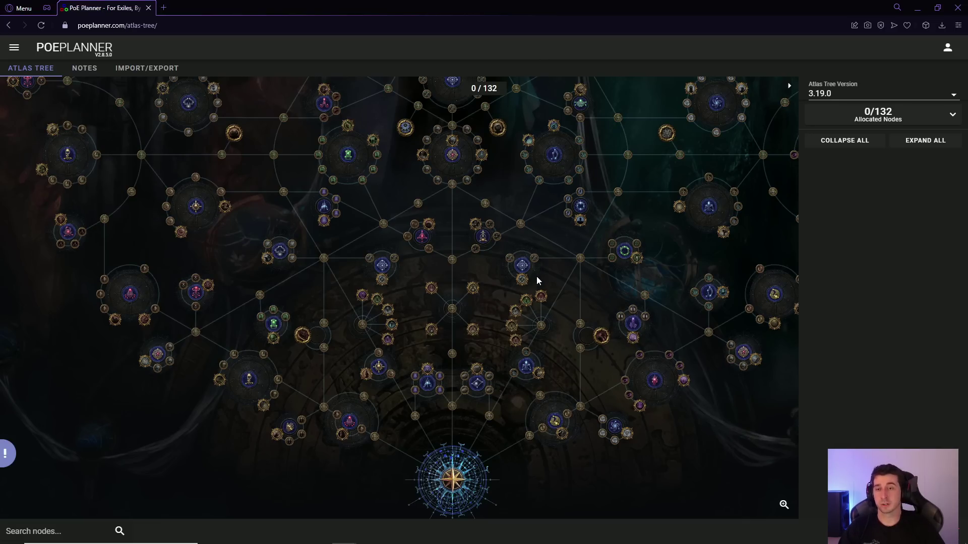
mouse_move(521, 281)
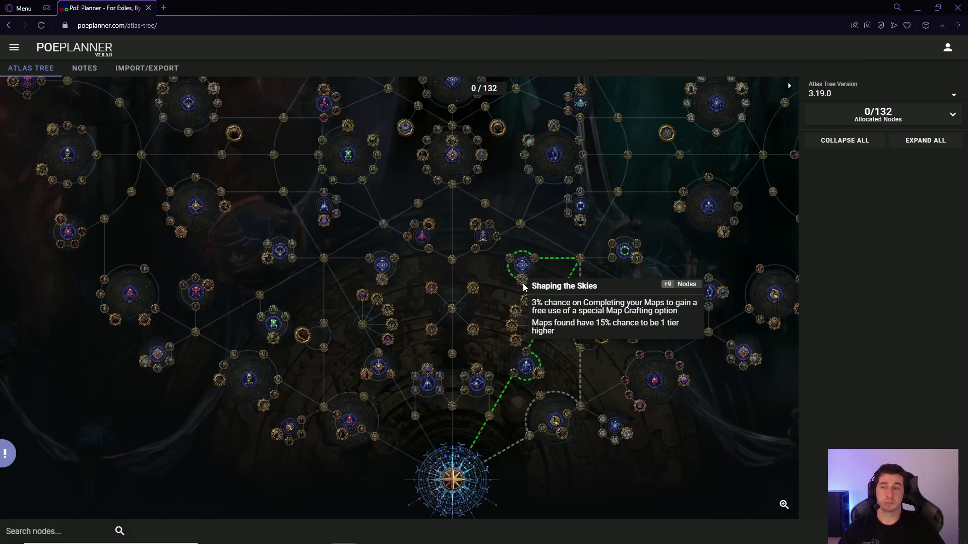
Step: Inspect notable nodes and pan the atlas tree to bring the starting compass into view
mouse_move(381, 281)
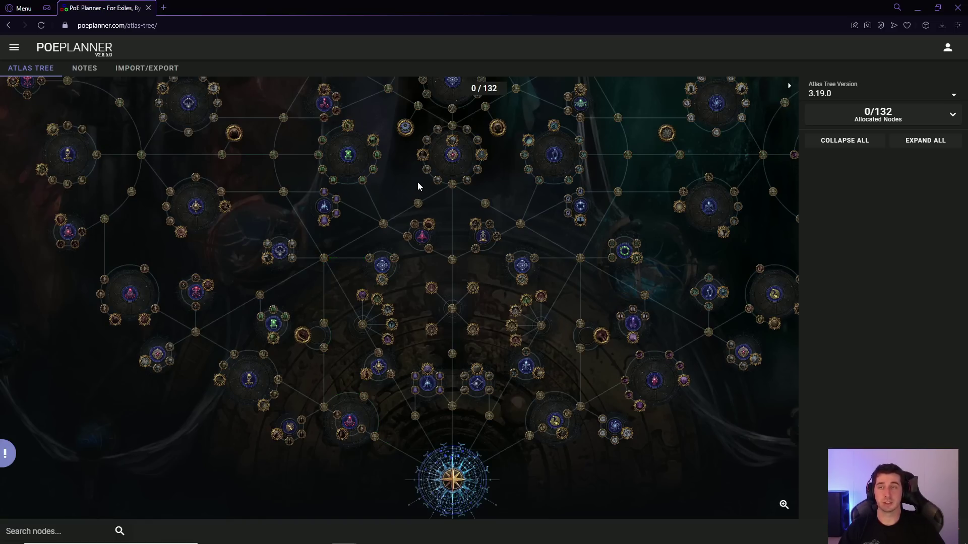
mouse_move(456, 144)
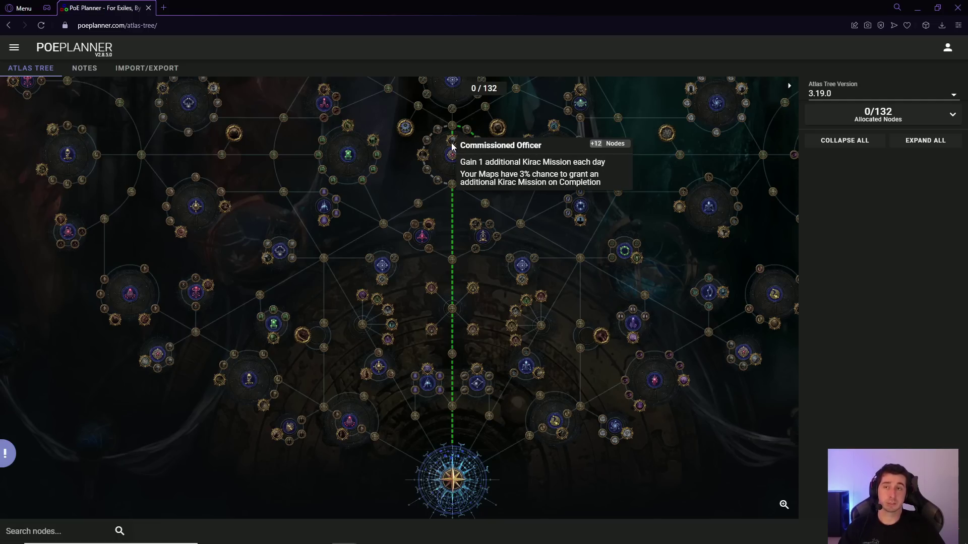
scroll(471, 122, "down", 2)
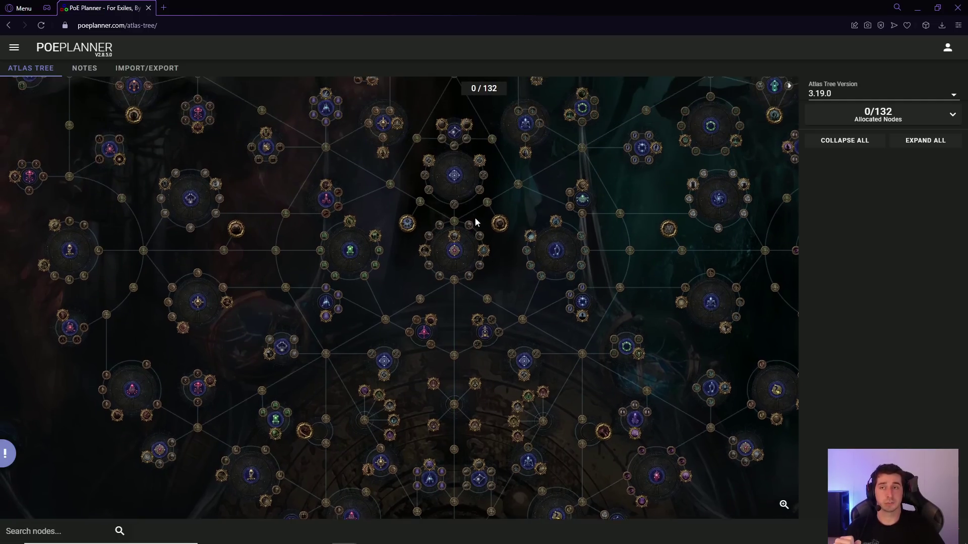
scroll(475, 216, "up", 2)
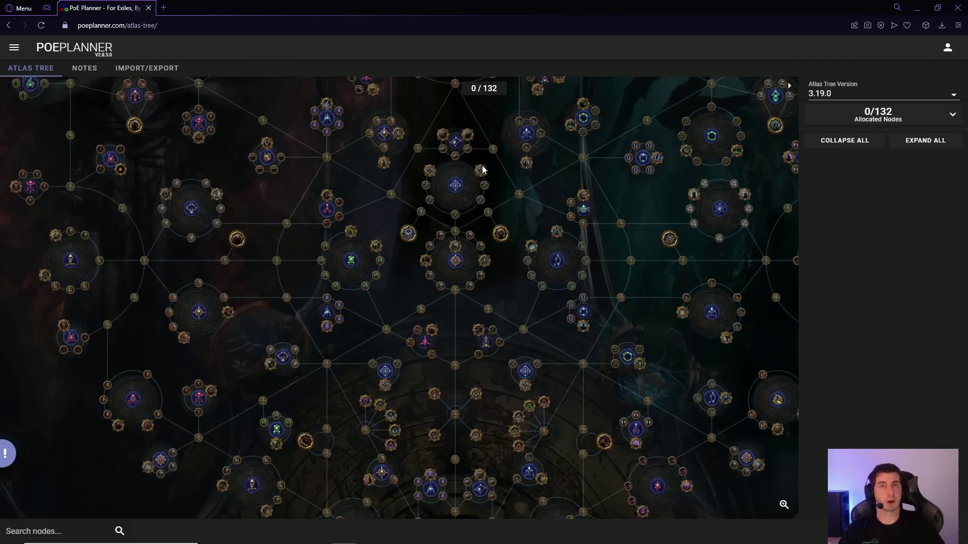
mouse_move(482, 170)
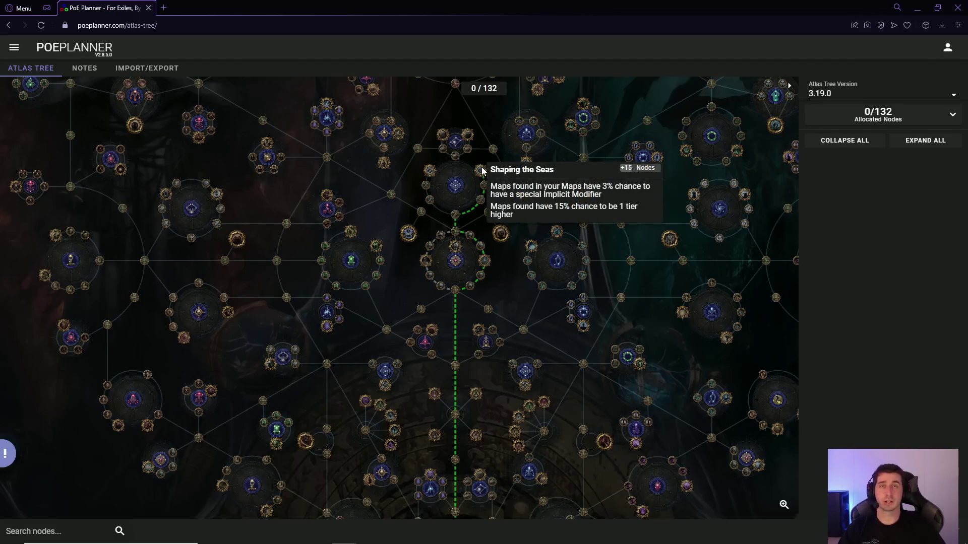
left_click_drag(567, 343, 558, 252)
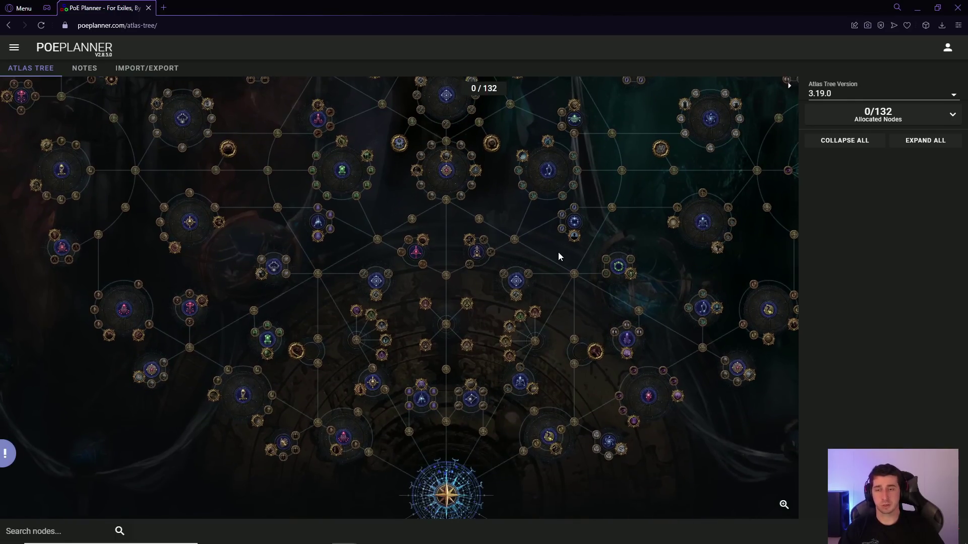
Step: Try a route from the start up the right side toward Shaping the Skies, then remove it
left_click(575, 422)
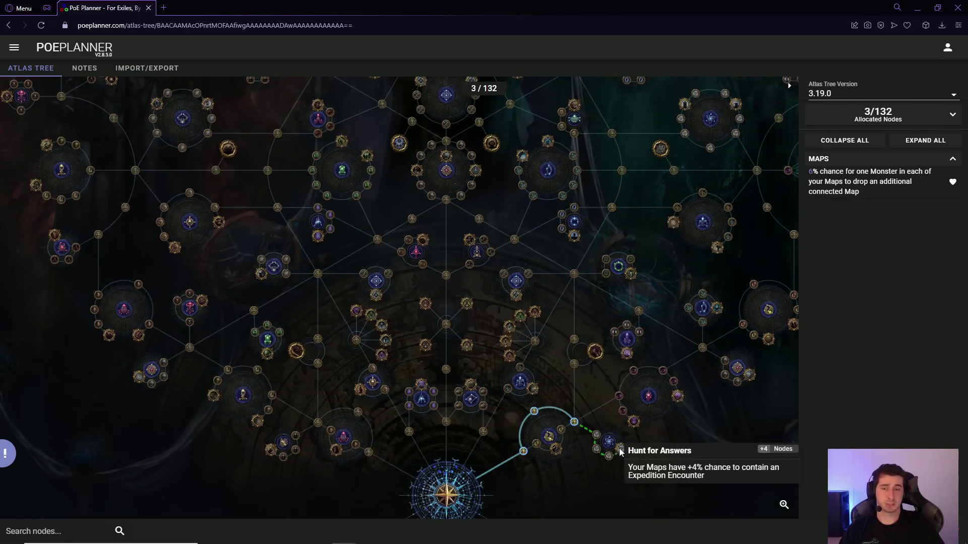
left_click(574, 274)
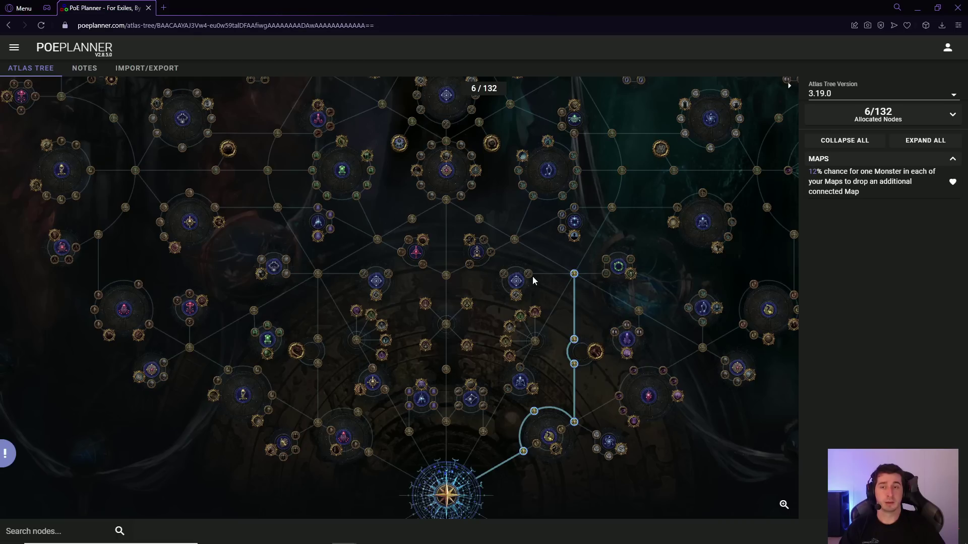
left_click(515, 295)
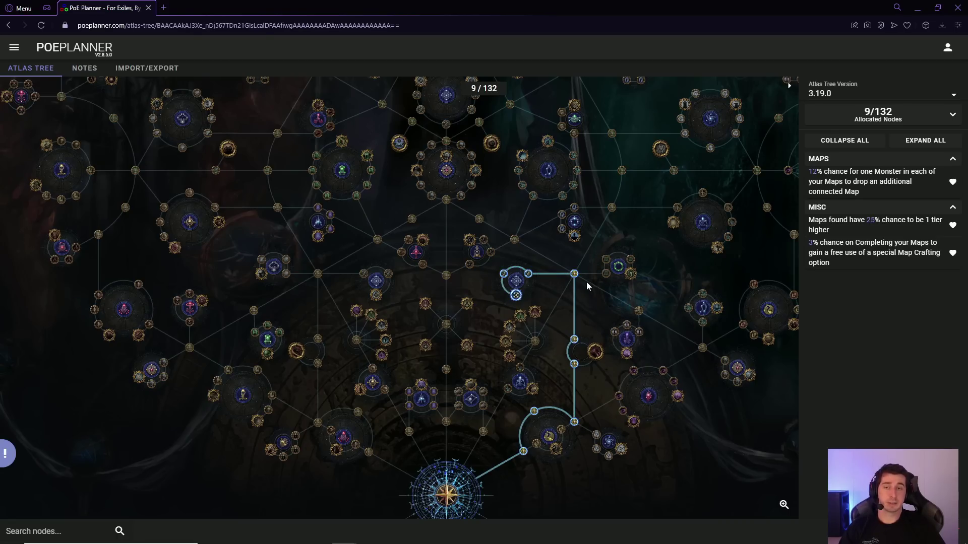
left_click(515, 438)
Step: Path the central trunk up to the Kirac notable via its left side, dropping the map quality node
left_click(446, 199)
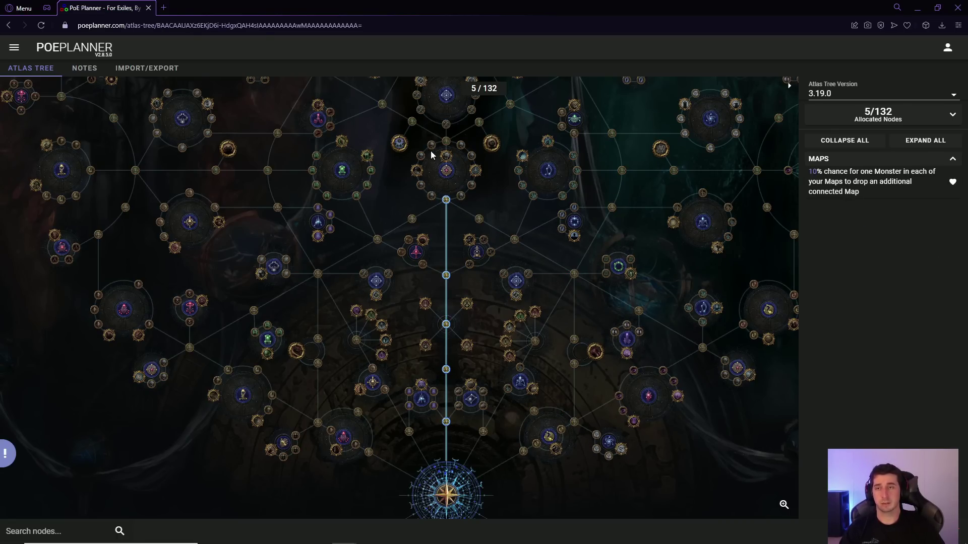
left_click(446, 156)
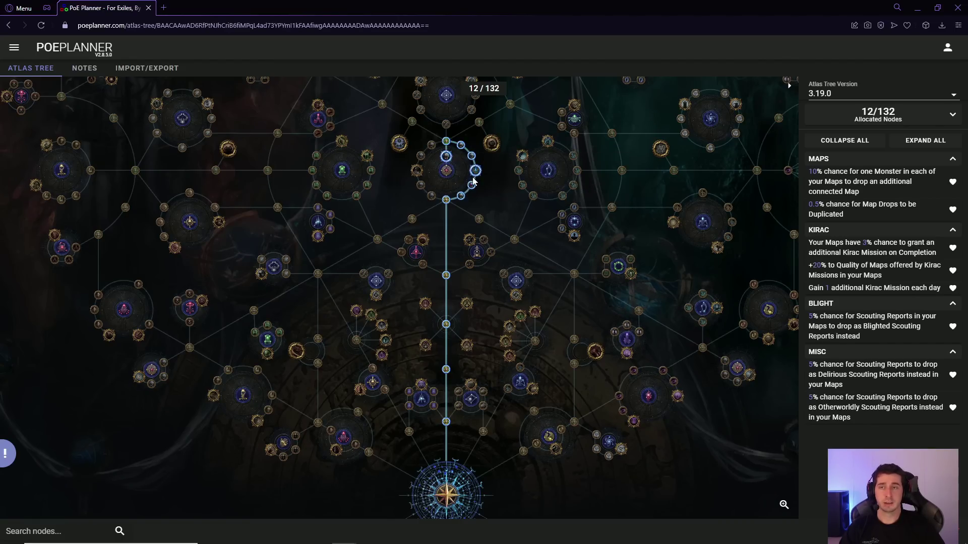
left_click(475, 170)
left_click(417, 171)
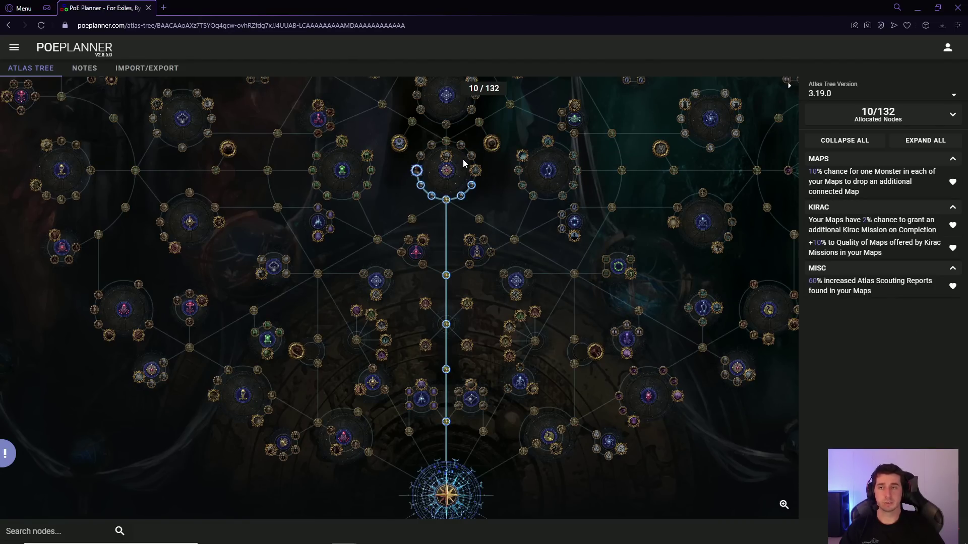
left_click(446, 156)
left_click(472, 185)
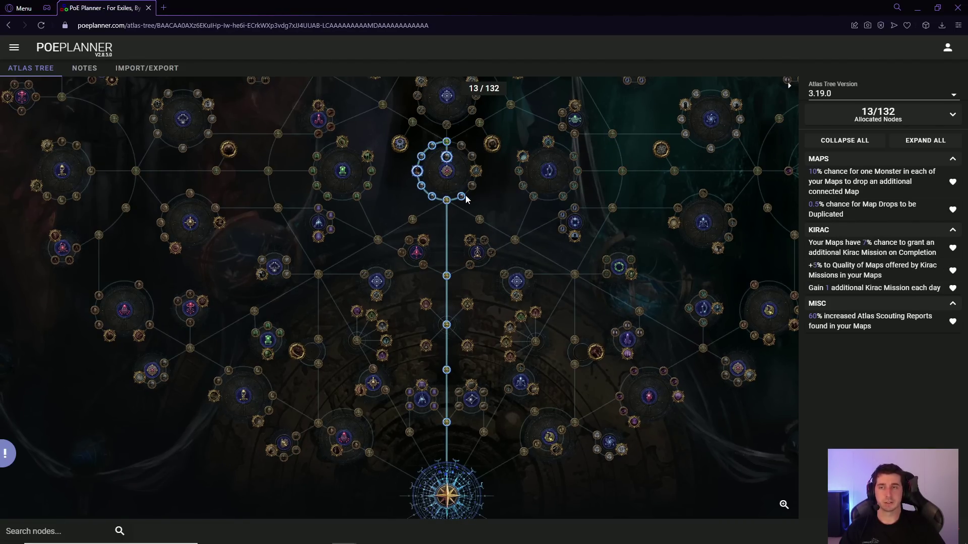
left_click(461, 200)
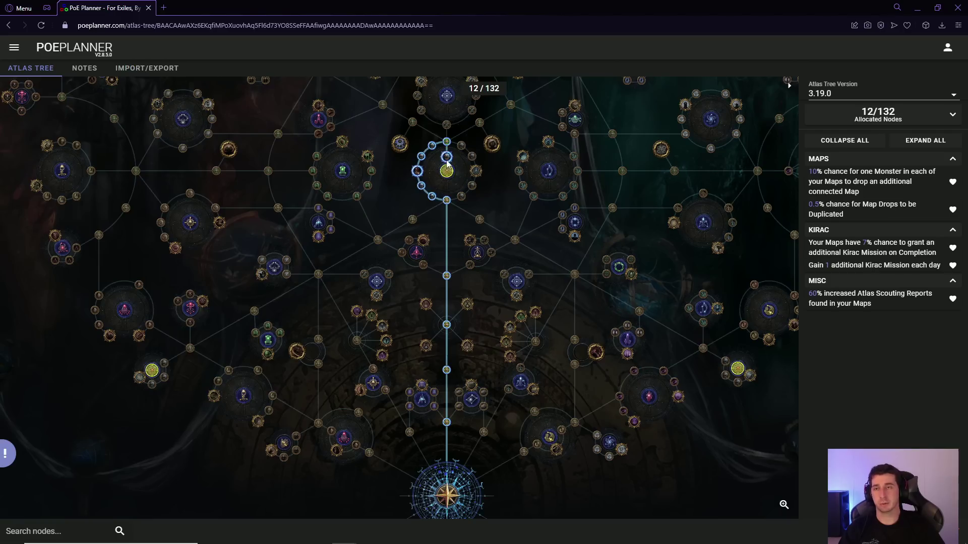
Step: Allocate Shaping the Mountains, Shaping the Skies, The Perpetual Search and Incursion quantity nodes
left_click(380, 298)
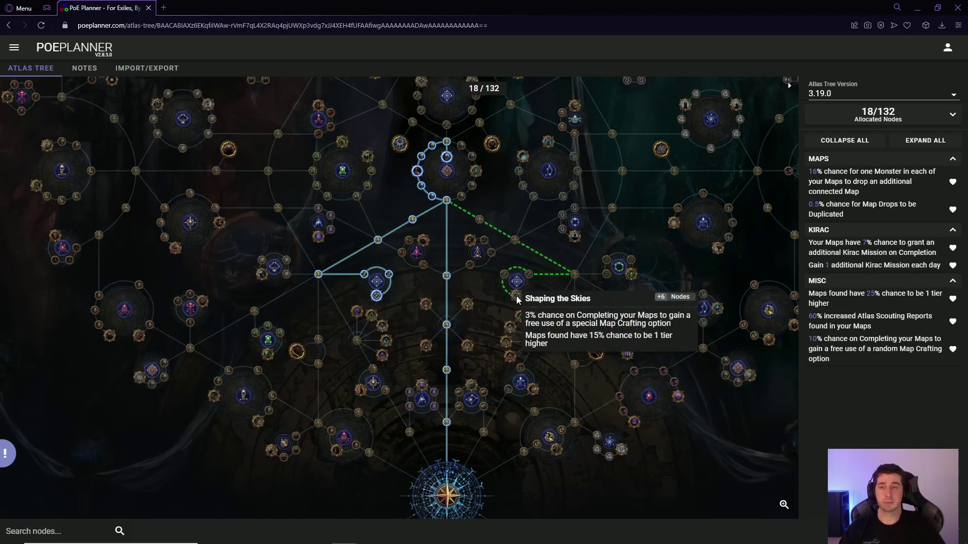
left_click(517, 299)
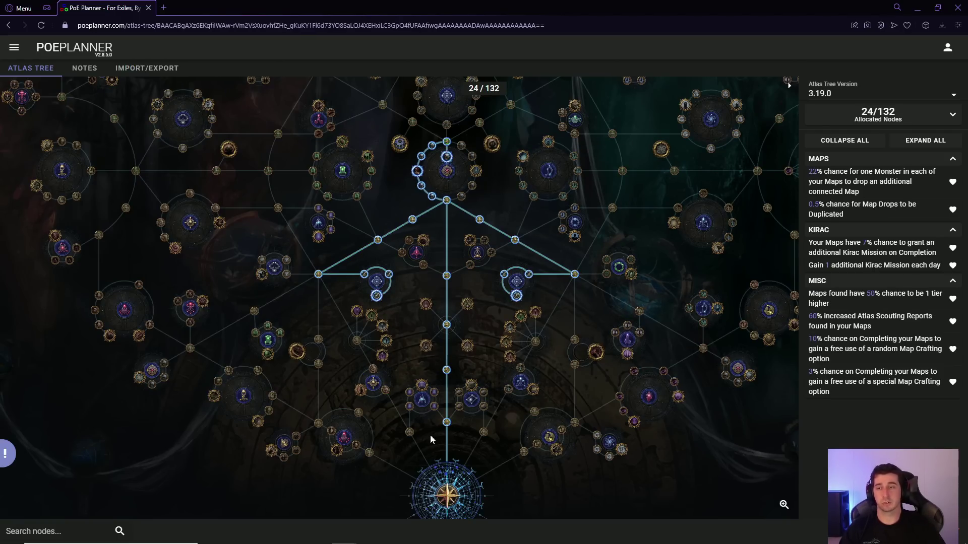
left_click(386, 391)
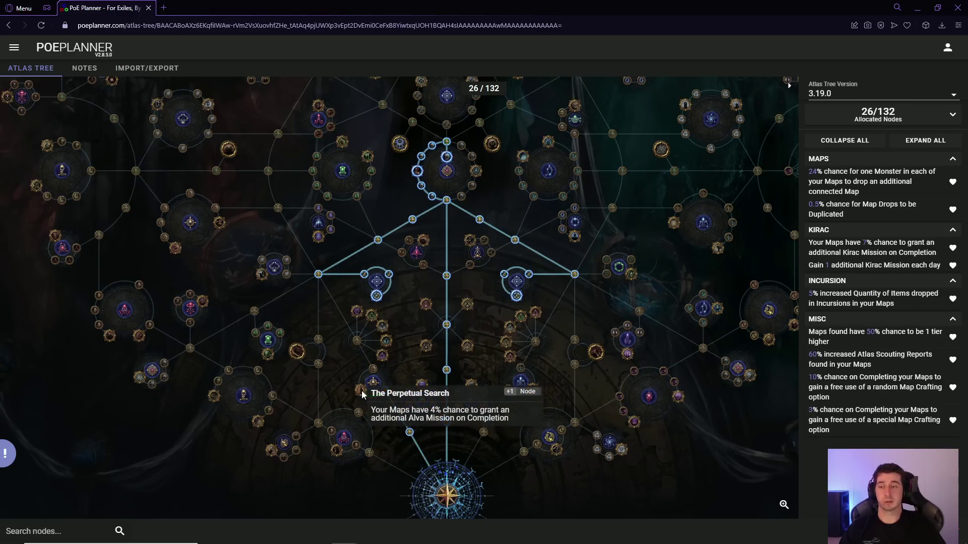
left_click(361, 392)
left_click(373, 370)
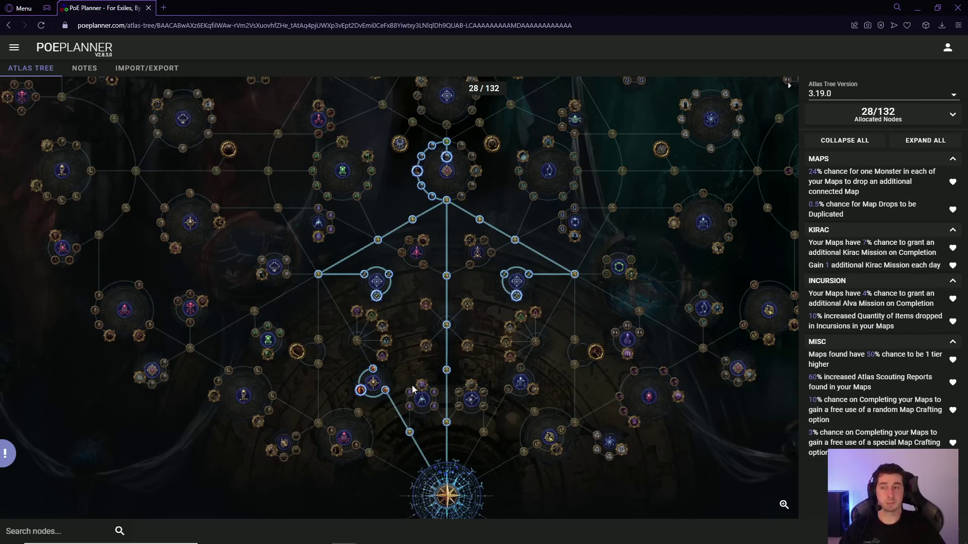
Step: Add one adjacent map drop chance node on the left and remove two central ones
left_click(358, 342)
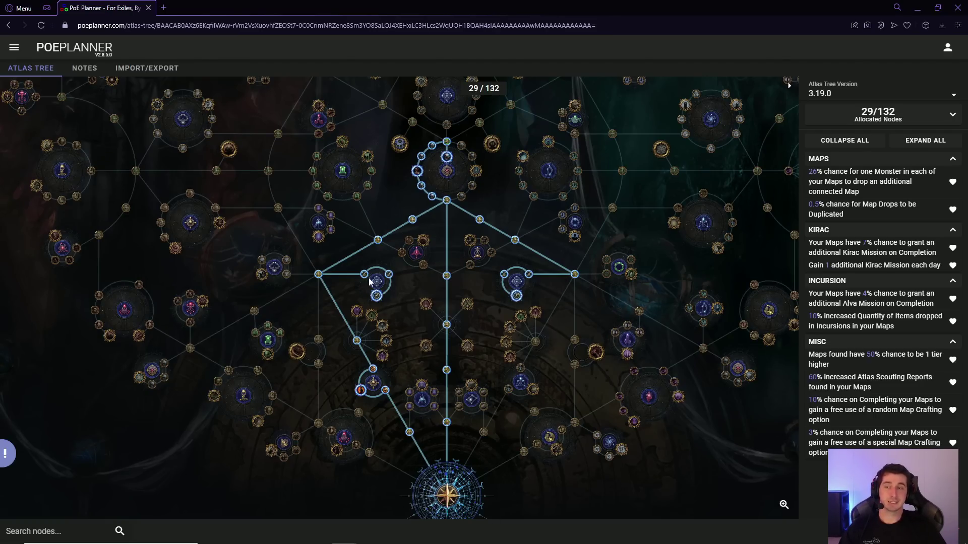
left_click(447, 325)
left_click(447, 370)
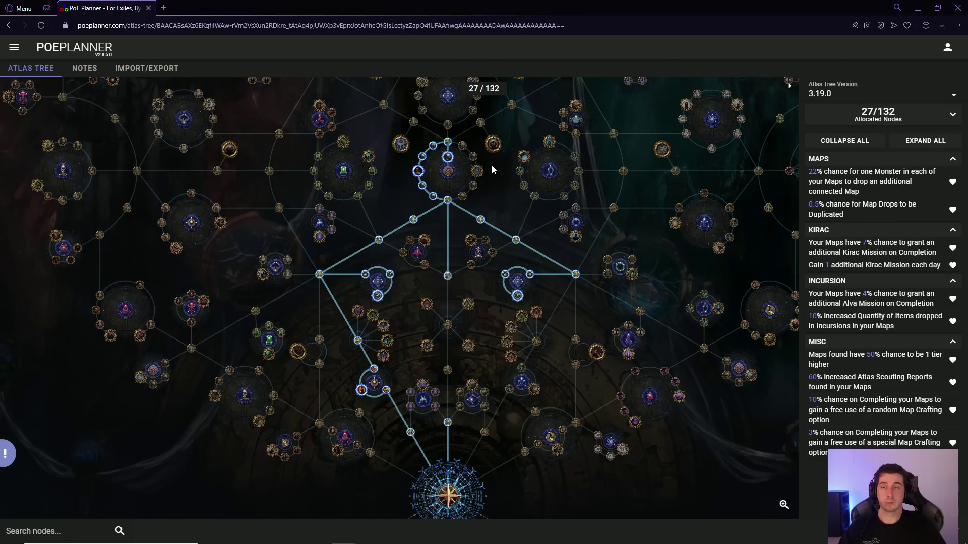
Step: Extend the route through the upper central wheel to the Shaping the Seas notable
left_click_drag(491, 165, 508, 269)
left_click(439, 187)
left_click(489, 186)
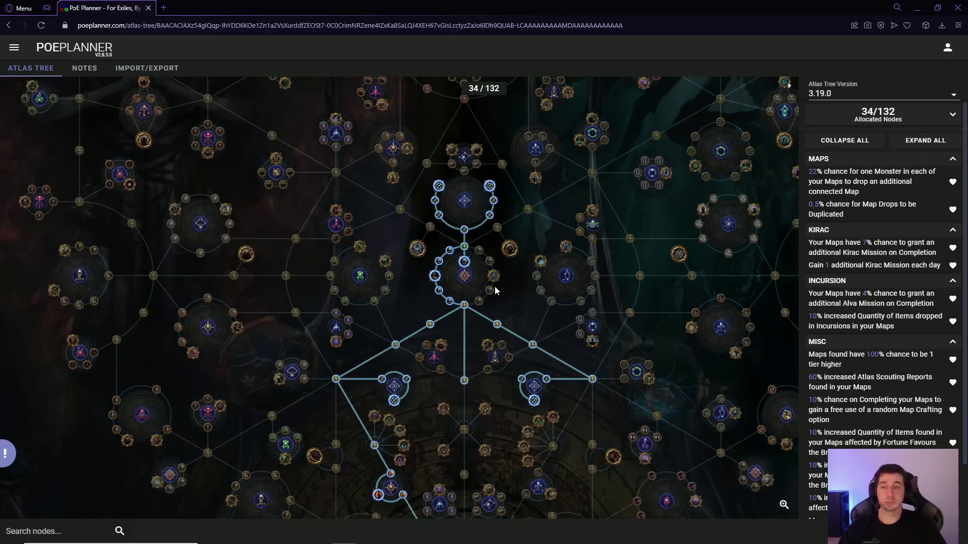
Step: Remove two more map drop chance nodes, bringing the tree to 32 allocated nodes
scroll(533, 276, "down", 1)
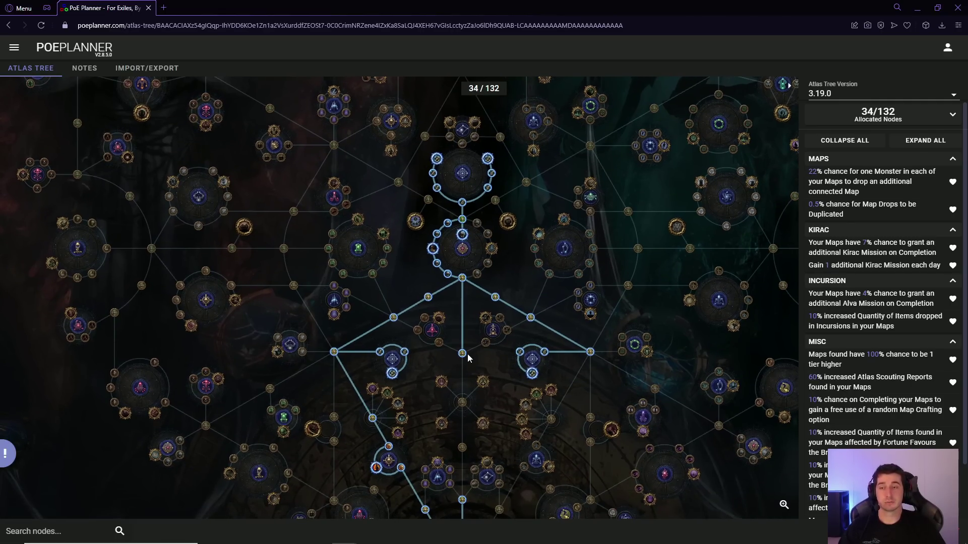
left_click(467, 352)
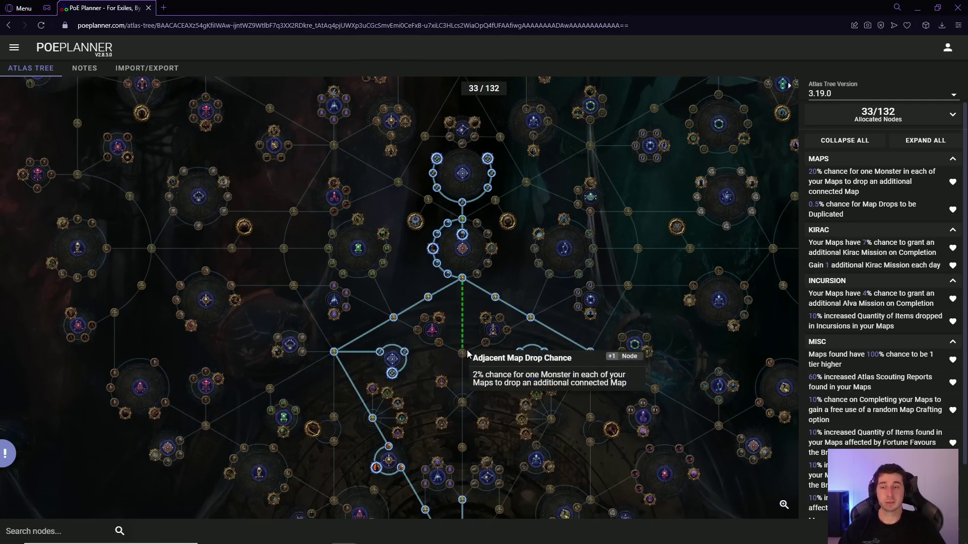
left_click(460, 500)
scroll(501, 370, "down", 1)
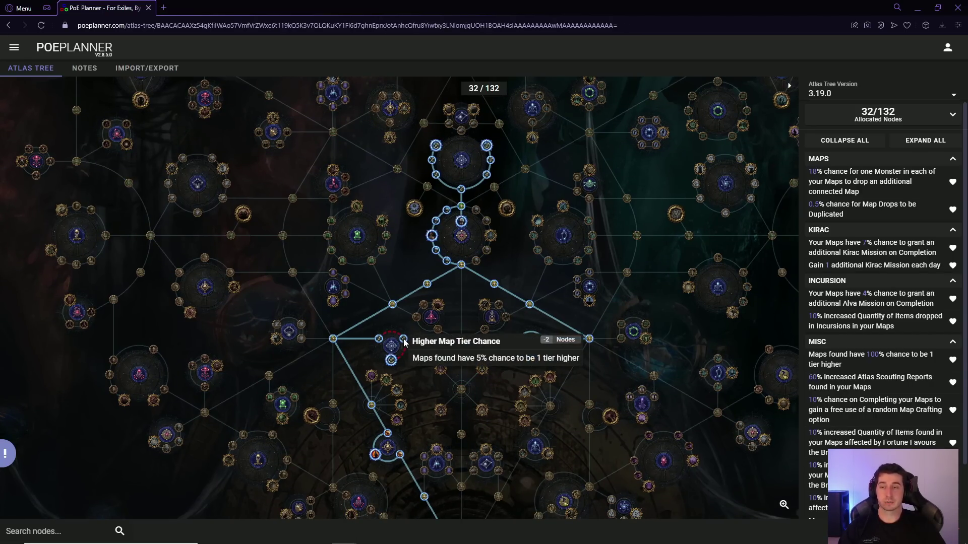
left_click_drag(411, 361, 396, 363)
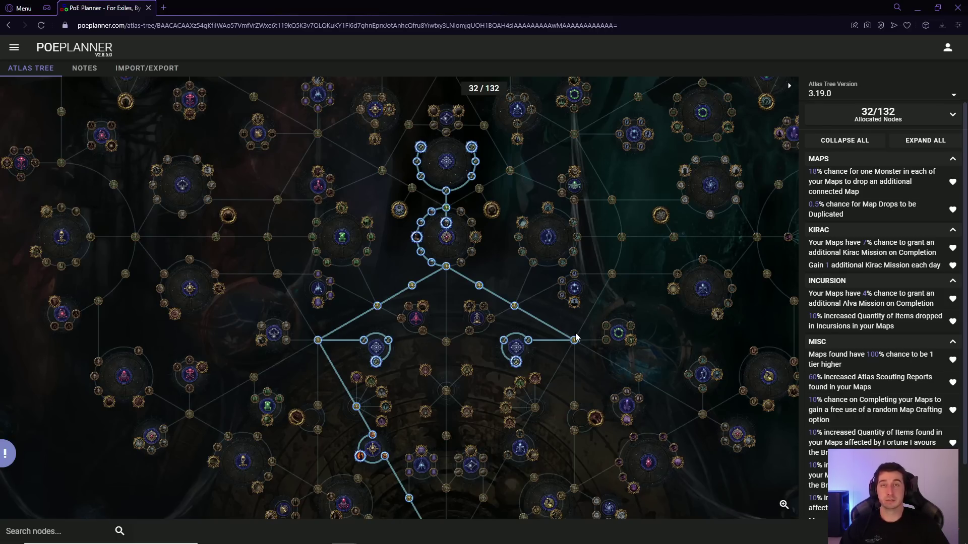
key("alt+Tab")
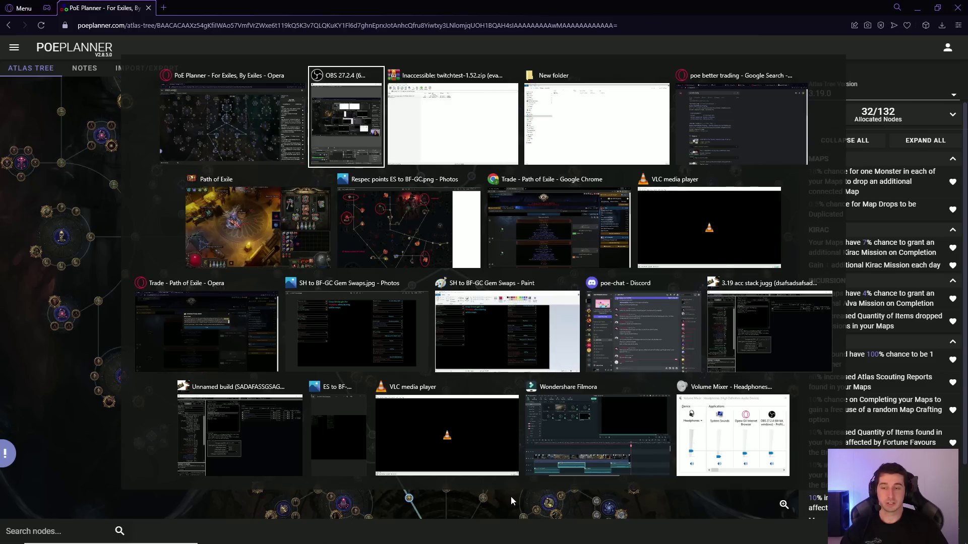
left_click(313, 227)
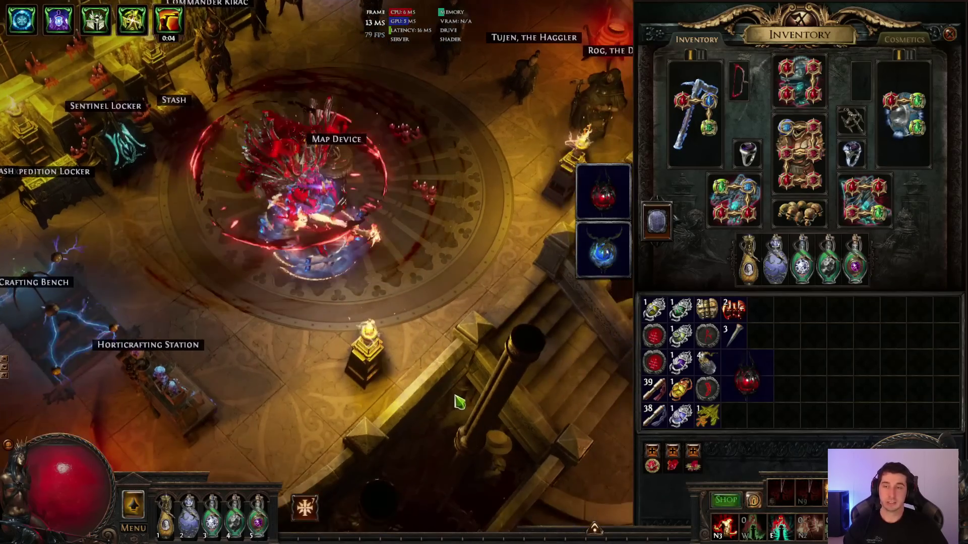
key("g")
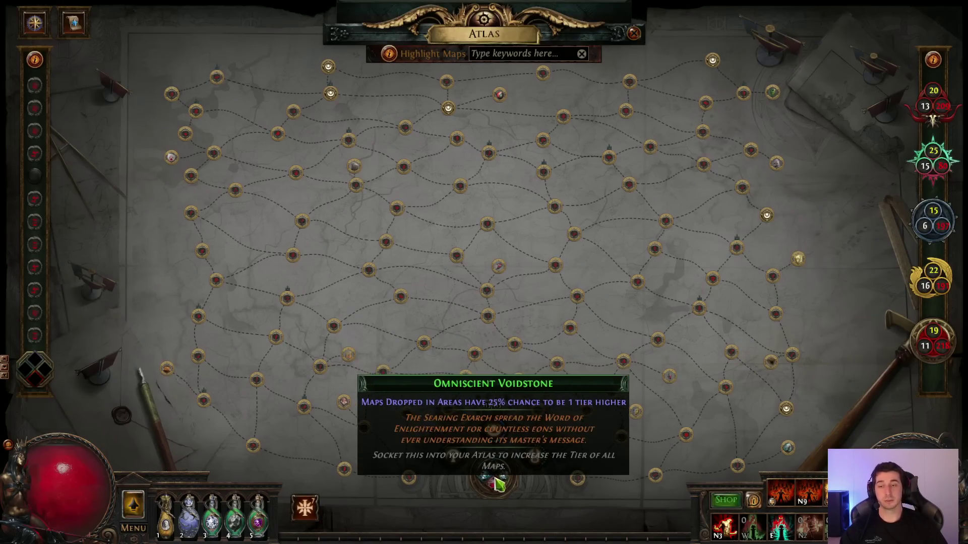
key("alt+Tab")
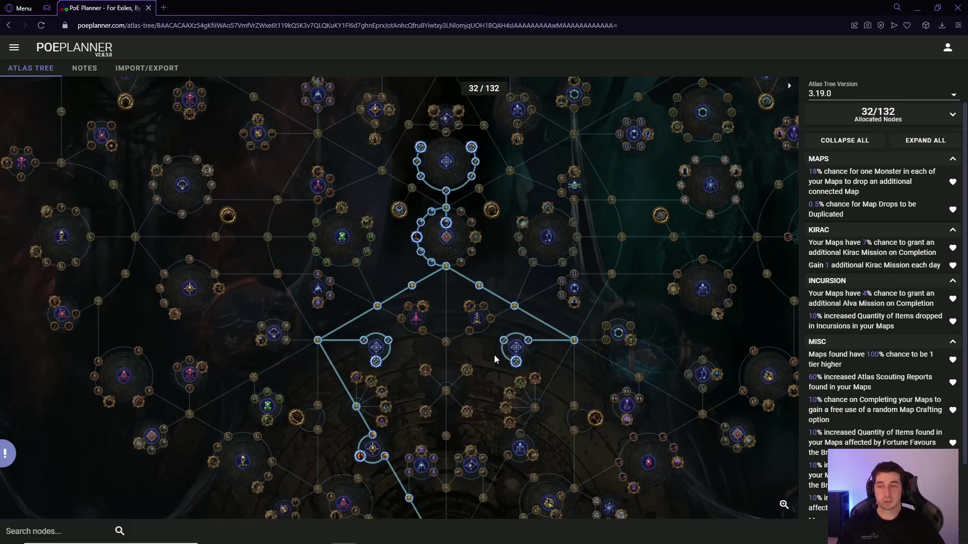
mouse_move(378, 367)
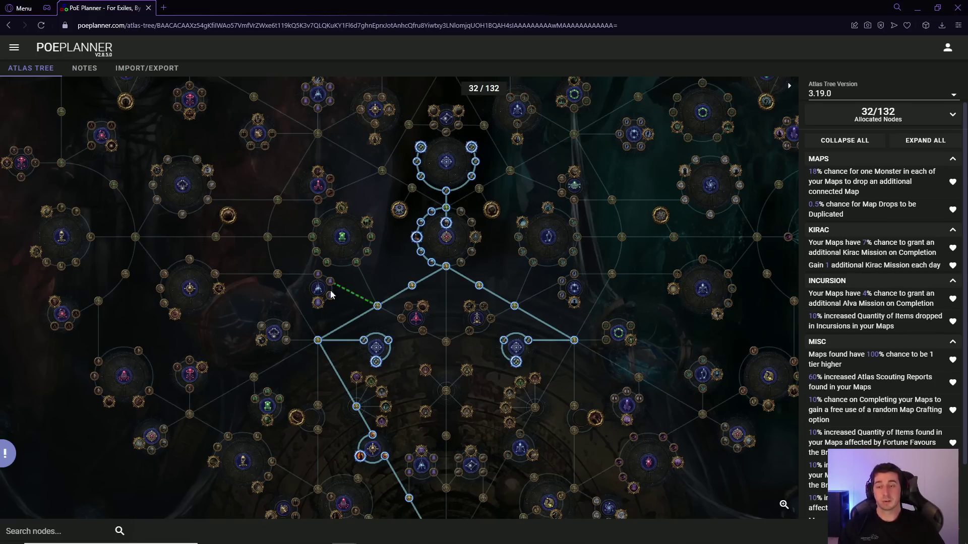
left_click_drag(525, 246, 526, 250)
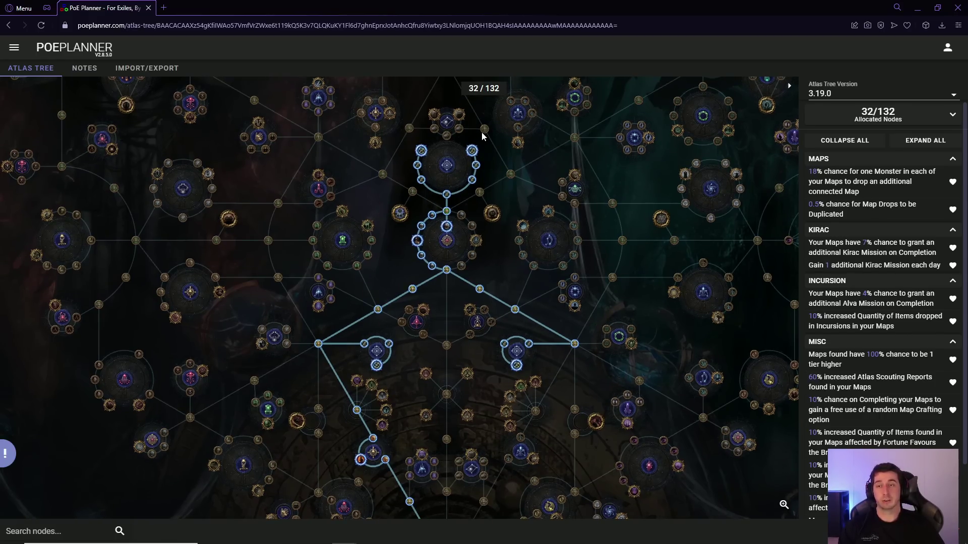
left_click_drag(554, 280, 403, 156)
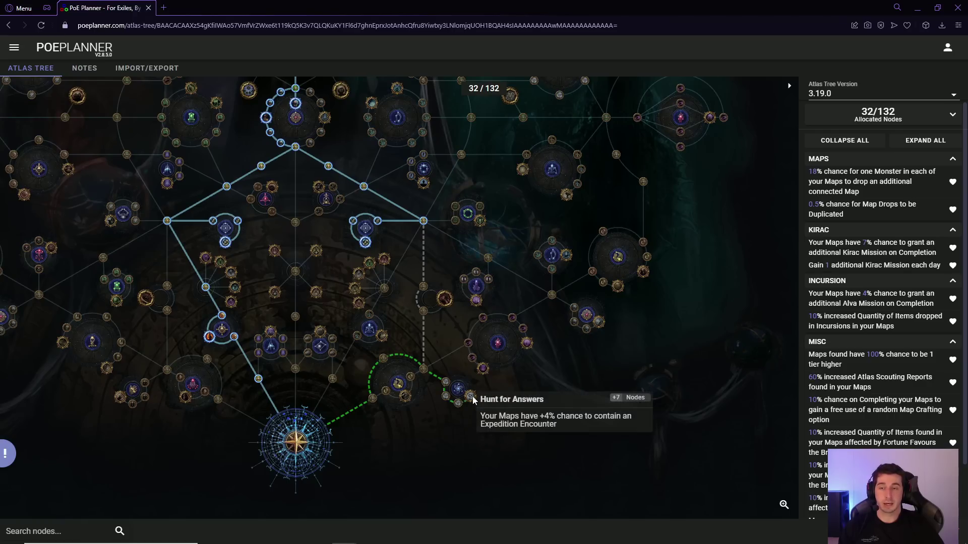
left_click(472, 396)
left_click_drag(440, 257, 440, 327)
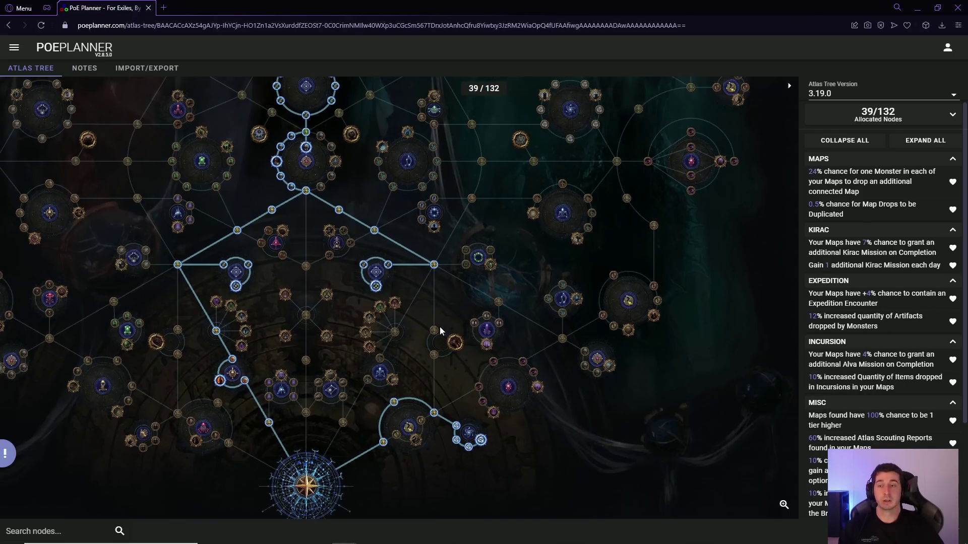
left_click_drag(488, 209, 448, 350)
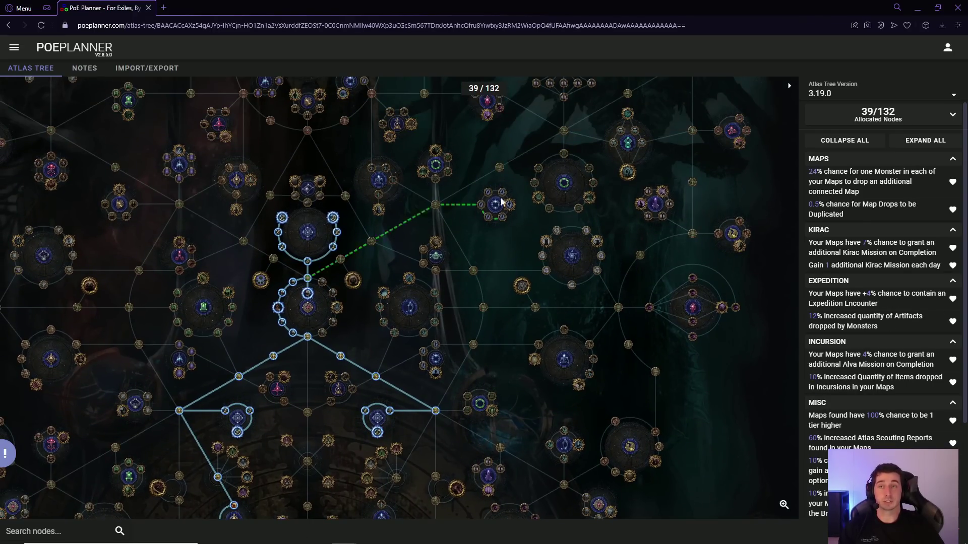
left_click_drag(472, 230, 494, 278)
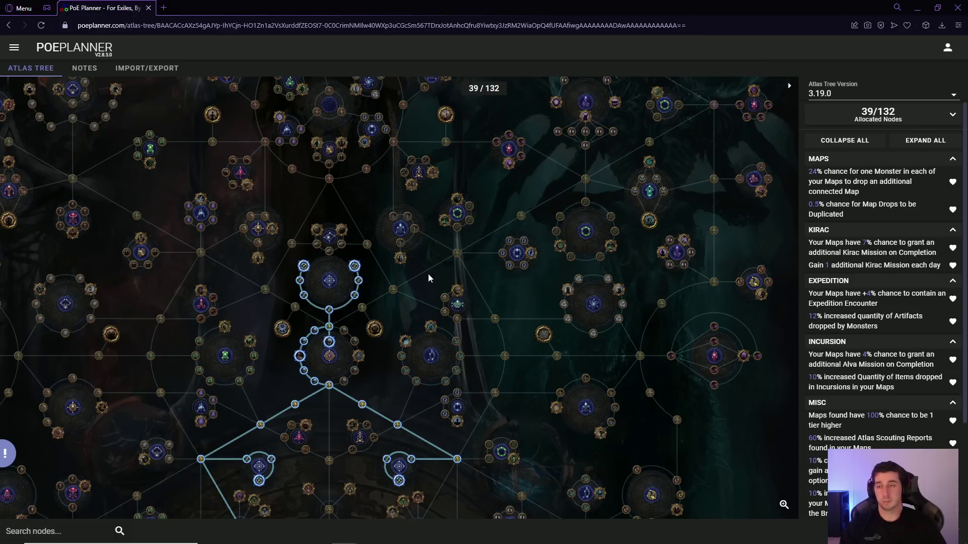
left_click_drag(384, 325, 401, 302)
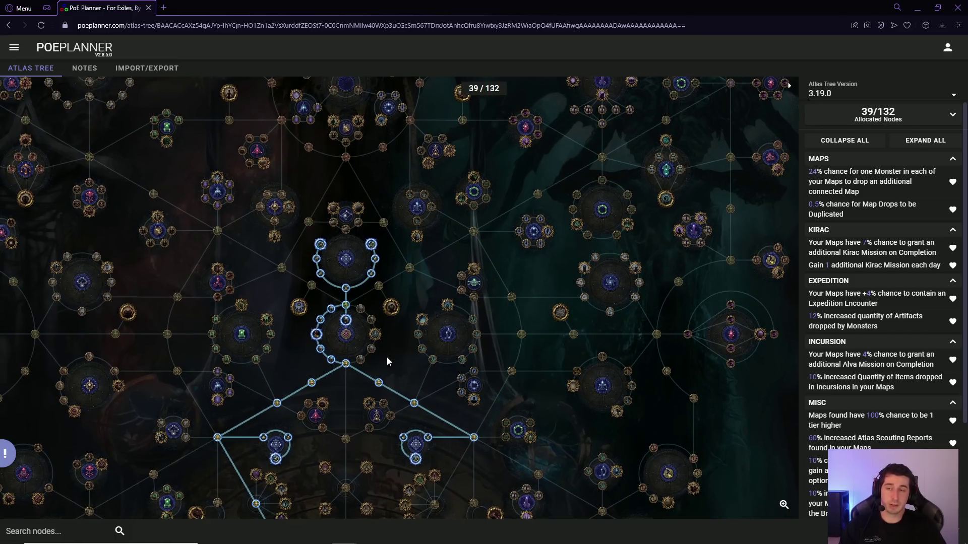
left_click_drag(389, 361, 444, 255)
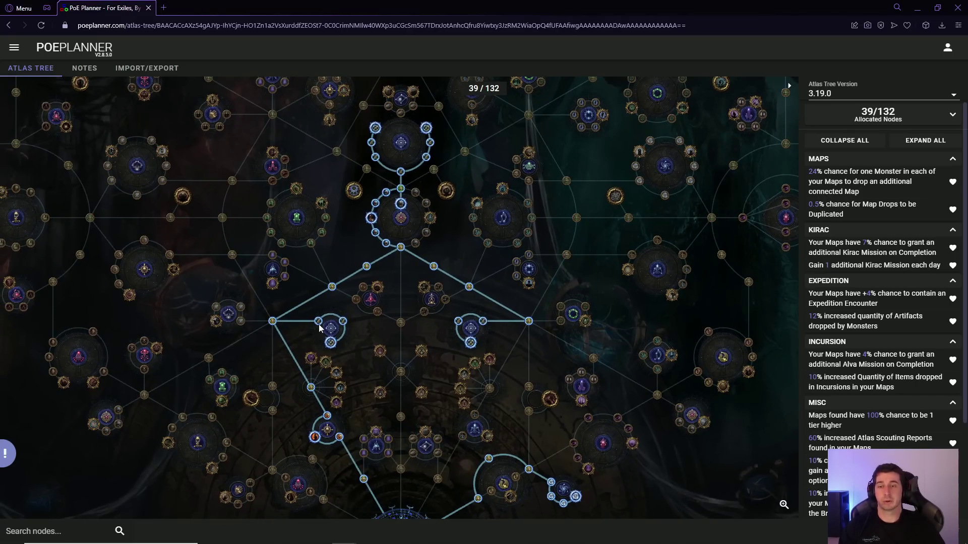
left_click(480, 500)
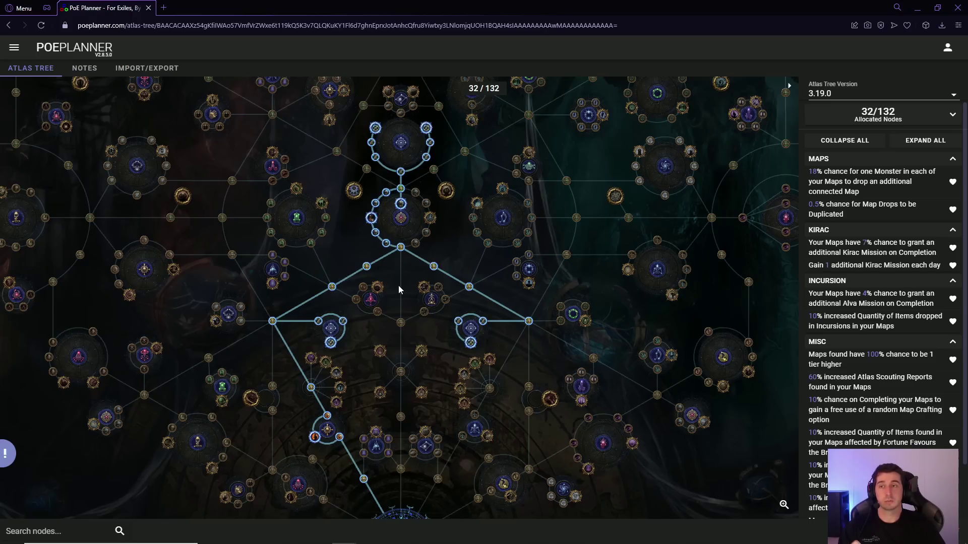
left_click_drag(547, 365, 567, 304)
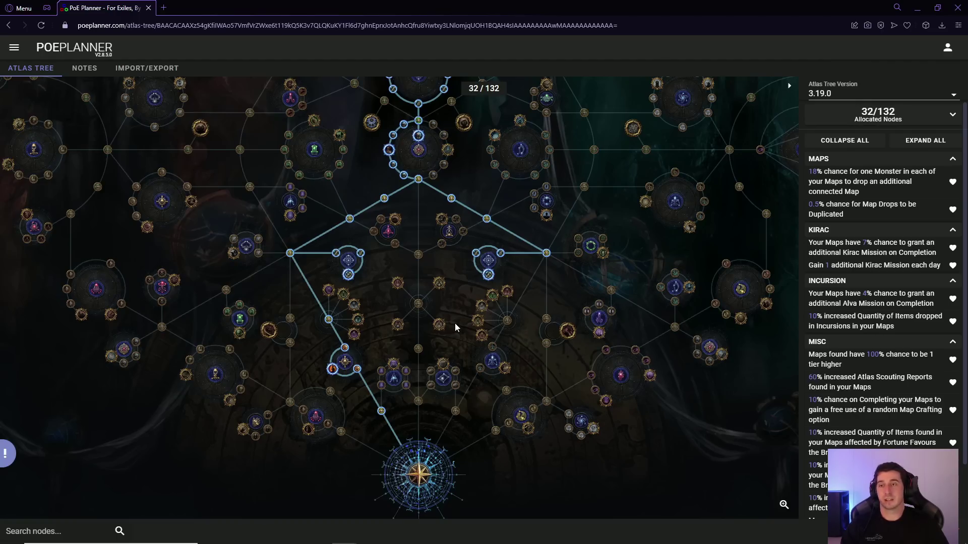
left_click_drag(456, 262, 460, 291)
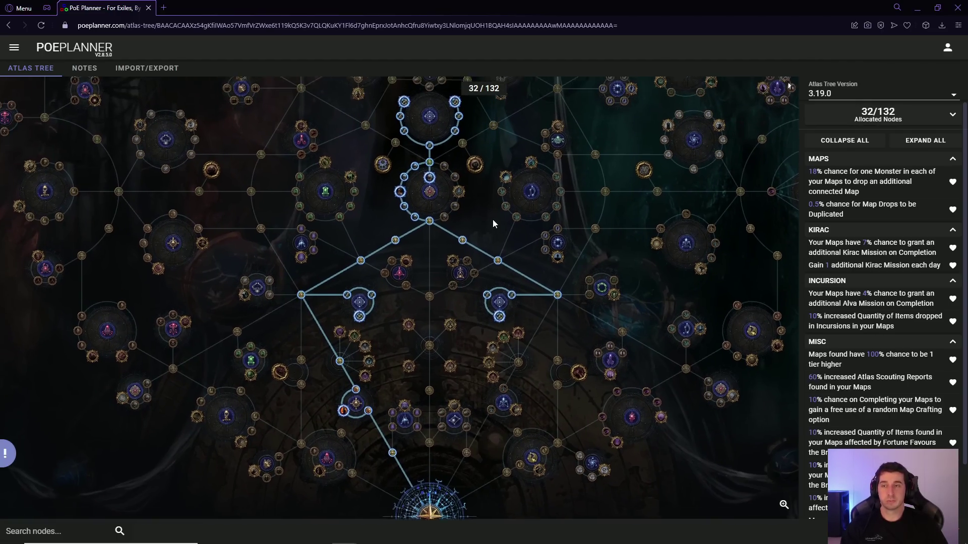
left_click_drag(493, 220, 496, 263)
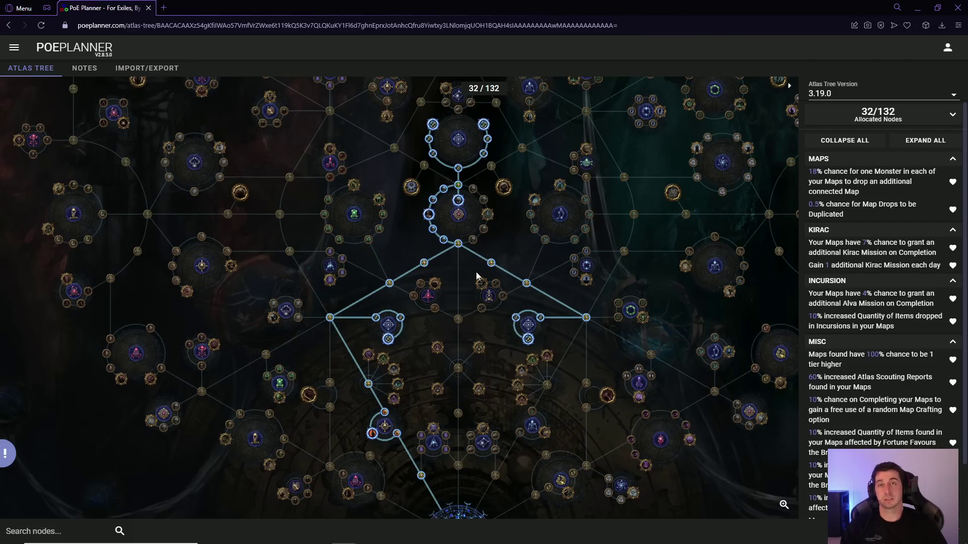